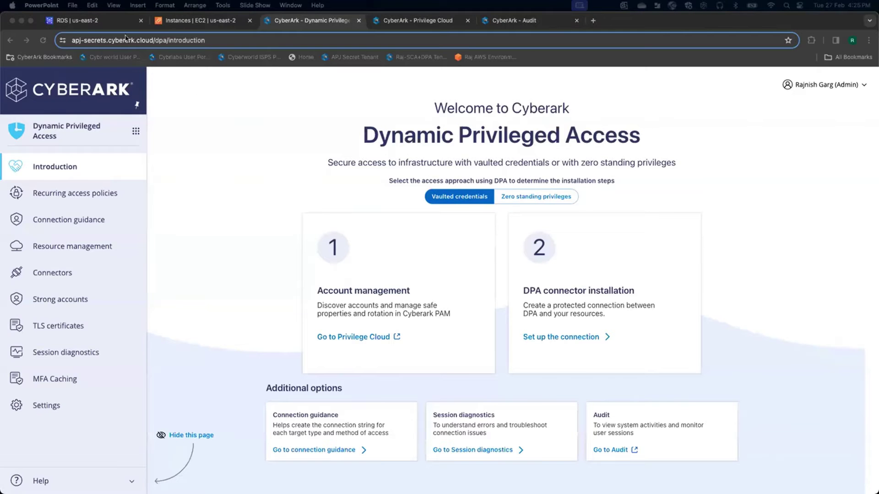
# Review the database-2 RDS details, selecting its endpoint and checking its configuration.
pyautogui.click(110, 20)
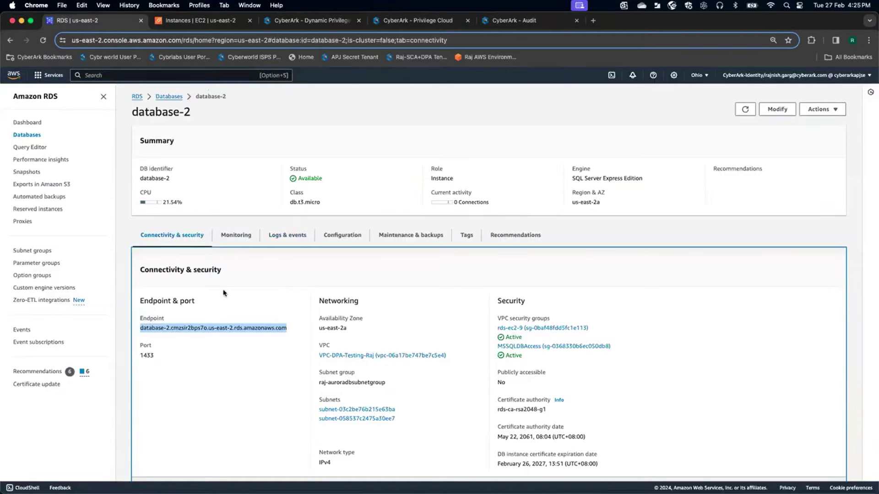
pyautogui.click(268, 348)
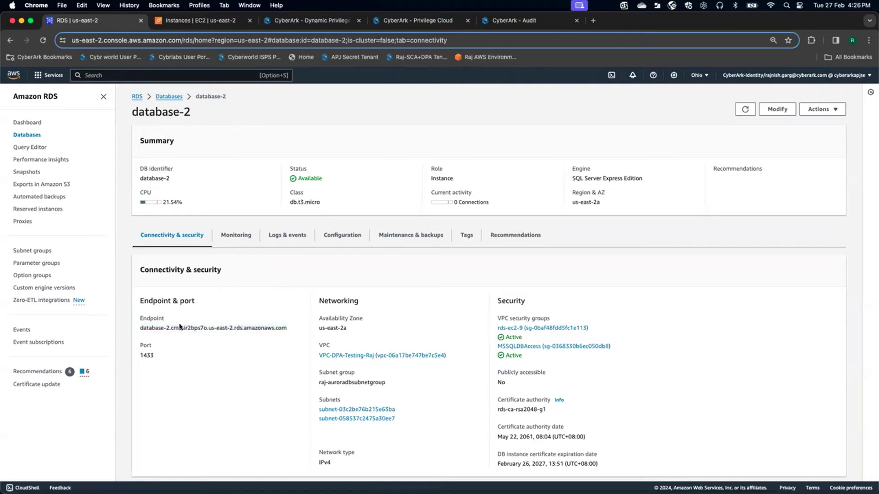
pyautogui.moveTo(140, 329); pyautogui.dragTo(290, 330)
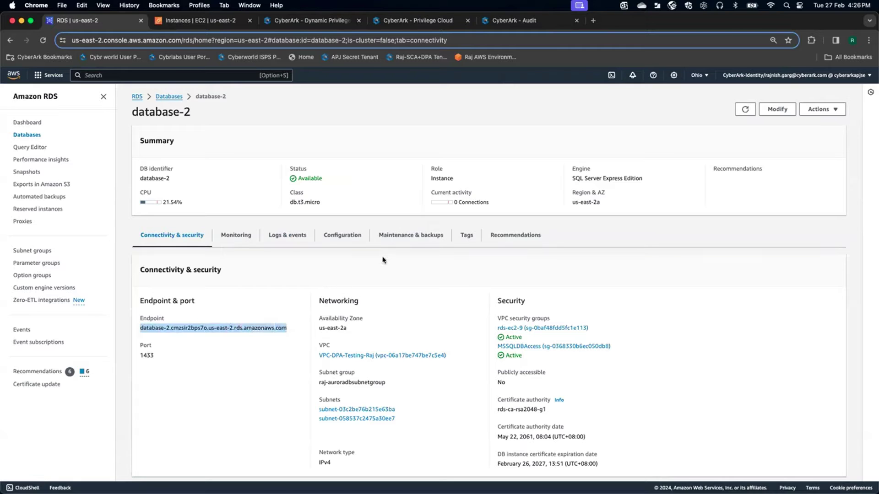
pyautogui.click(349, 238)
pyautogui.scroll(-2, 421, 347)
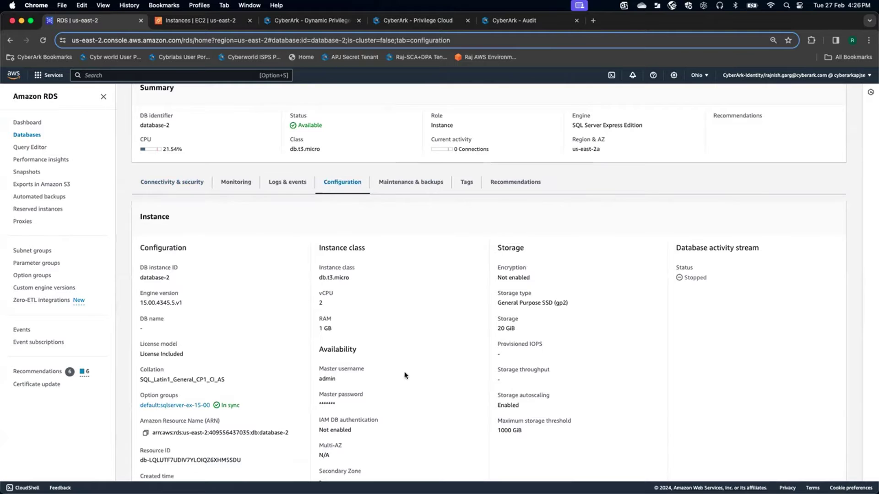
pyautogui.scroll(-1, 404, 373)
pyautogui.scroll(3, 404, 373)
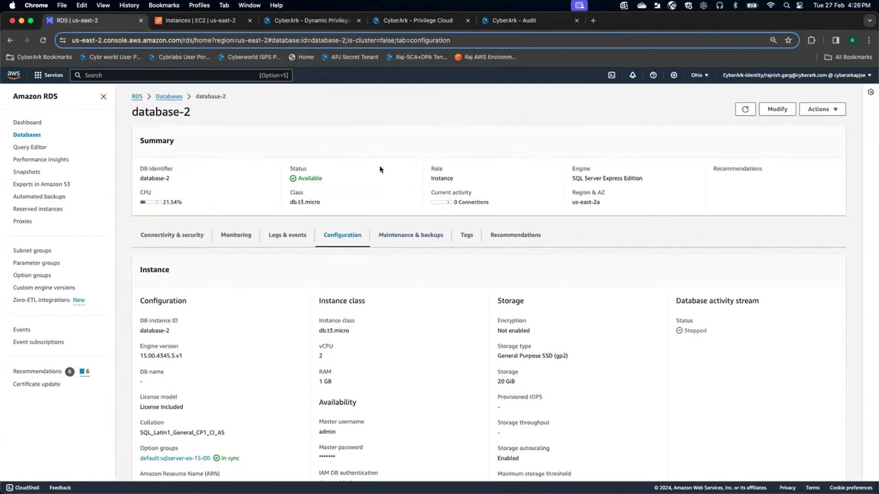
pyautogui.click(327, 21)
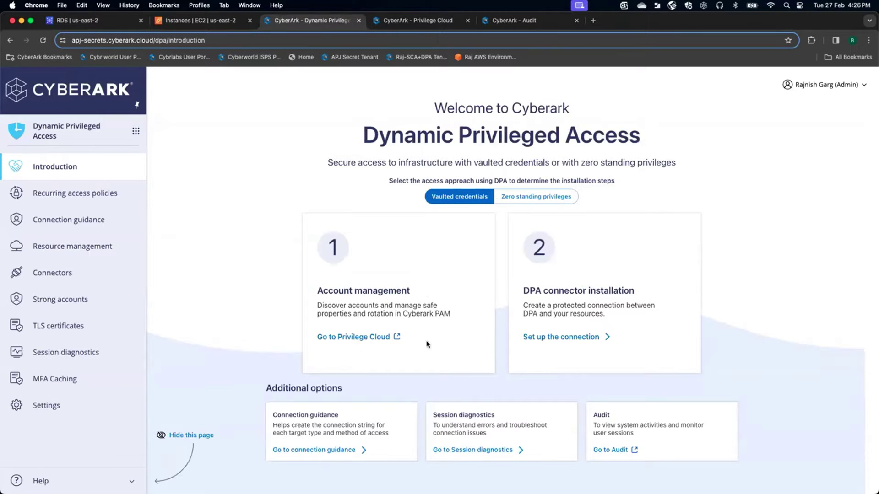
# Inspect the admin account in Privilege Cloud, selecting its username and database address.
pyautogui.click(418, 21)
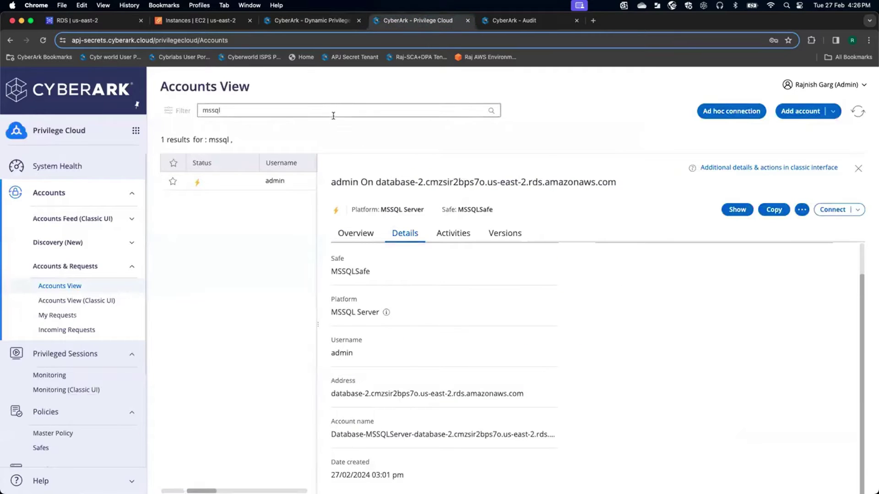
pyautogui.click(256, 185)
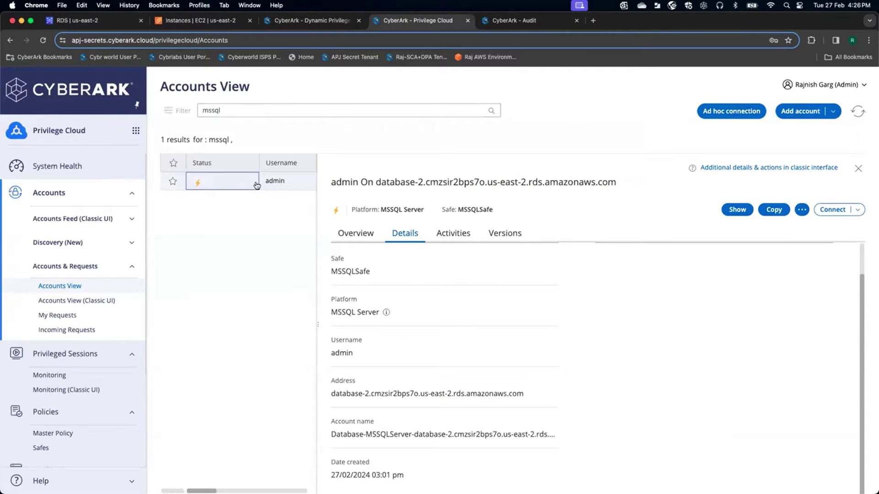
pyautogui.click(364, 234)
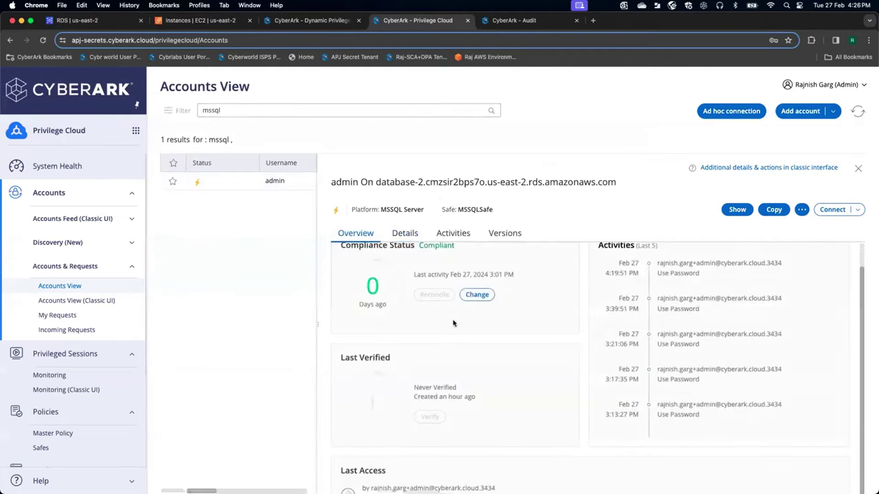
pyautogui.scroll(1, 486, 302)
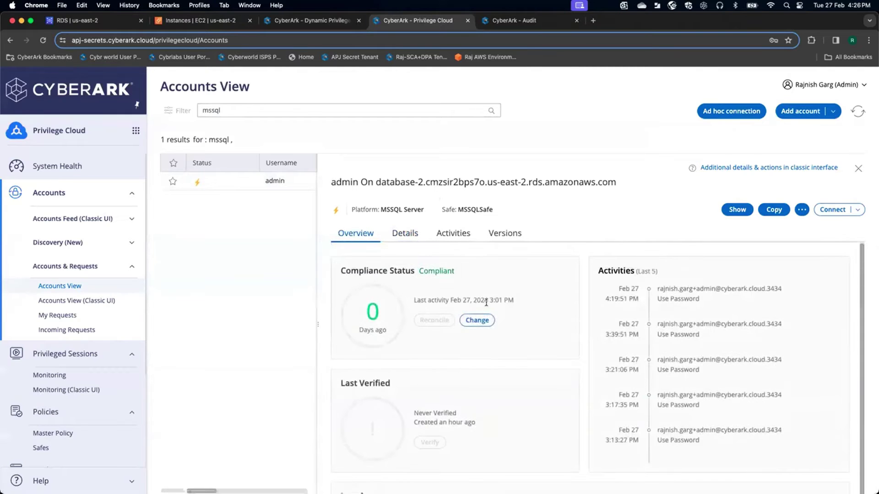
pyautogui.click(403, 234)
pyautogui.scroll(-1, 477, 333)
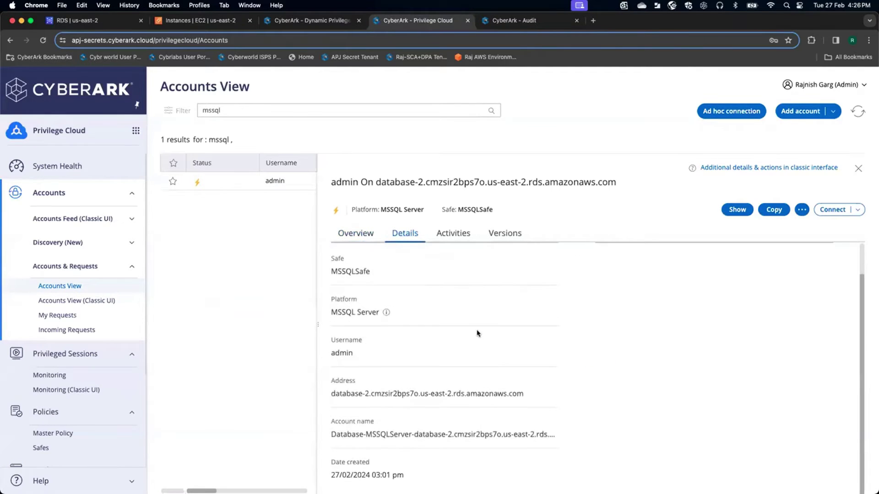
pyautogui.moveTo(366, 353); pyautogui.dragTo(327, 354)
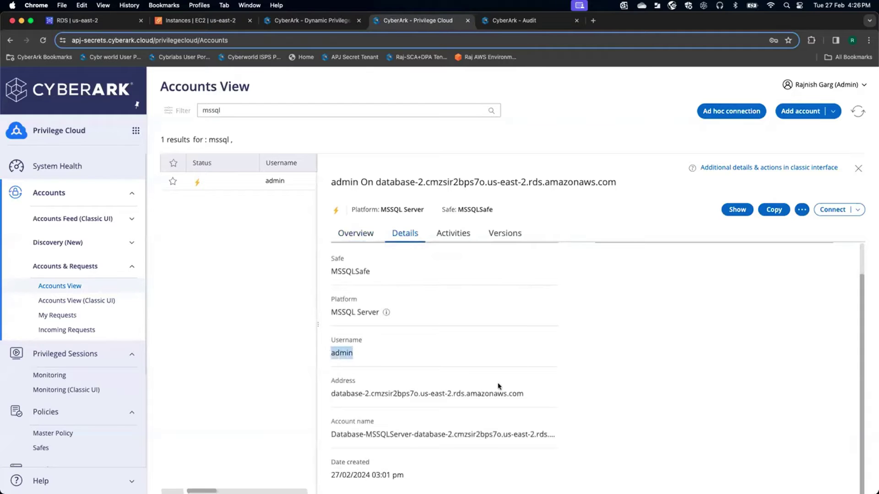
pyautogui.moveTo(535, 395); pyautogui.dragTo(331, 396)
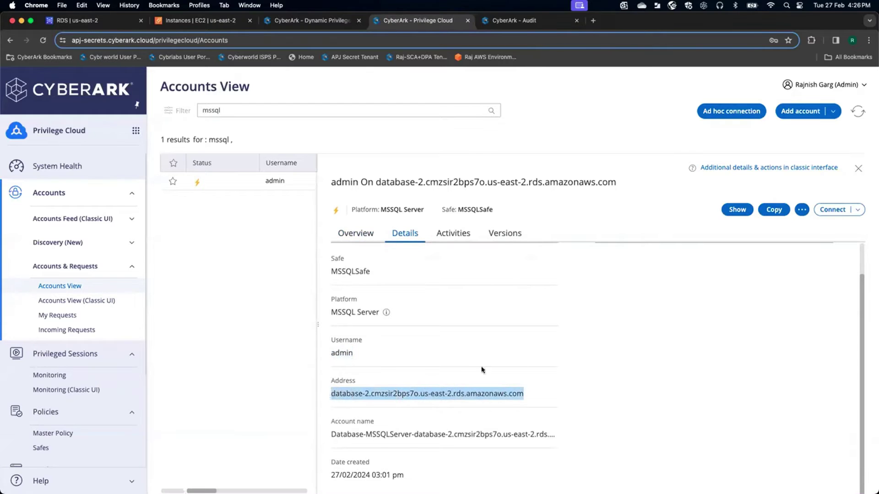
pyautogui.click(520, 366)
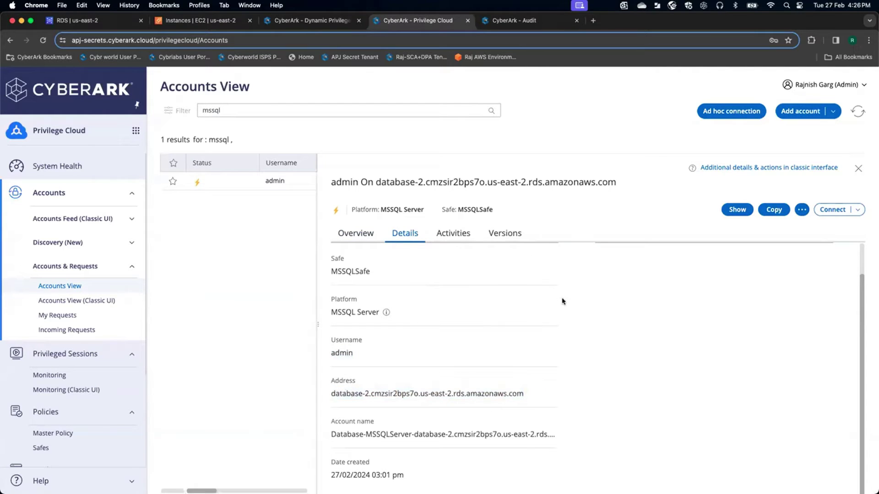
# Check the DPA-DB-Connector EC2 instance, then bring Azure Data Studio to the front.
pyautogui.click(351, 19)
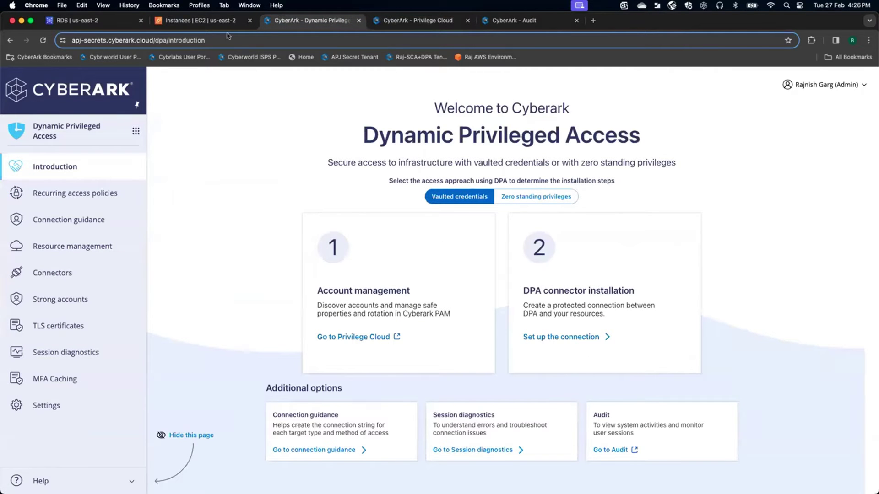
pyautogui.hotkey('ctrl', 'shift', 'Tab')
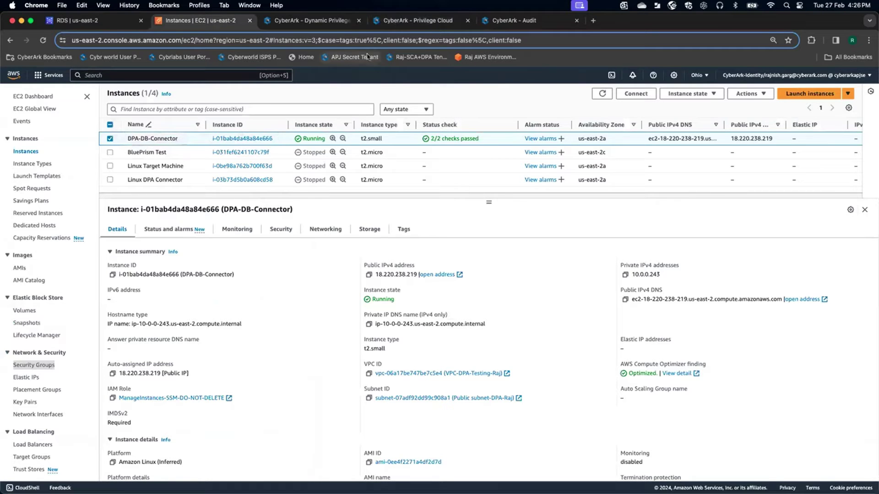
pyautogui.click(336, 22)
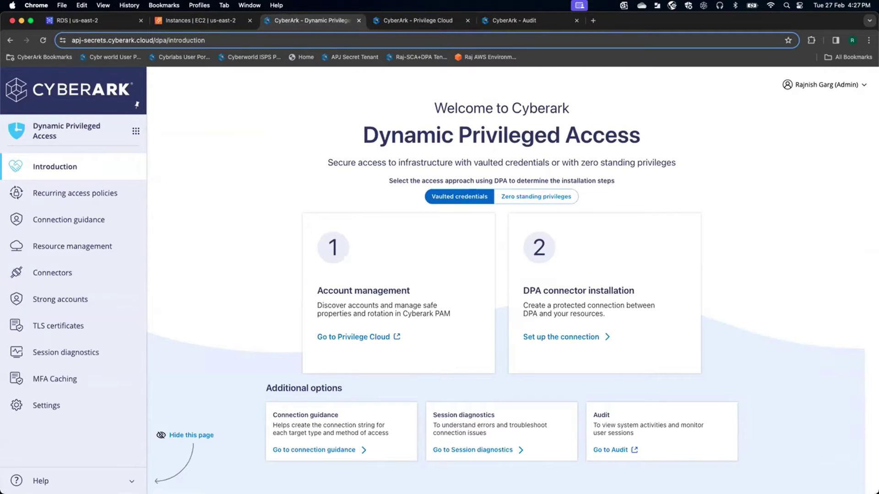
pyautogui.press('super+Tab')
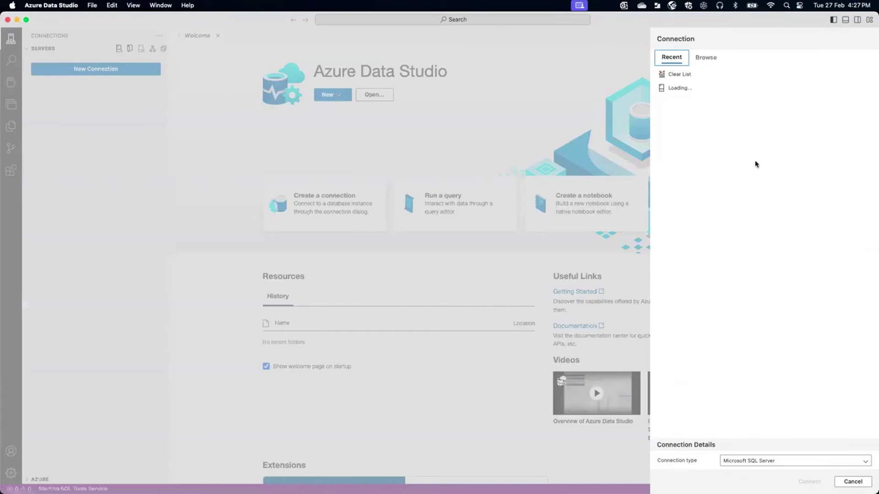
# Clear all recent connections in Azure Data Studio, confirm with Yes, and cancel the pane.
pyautogui.click(680, 74)
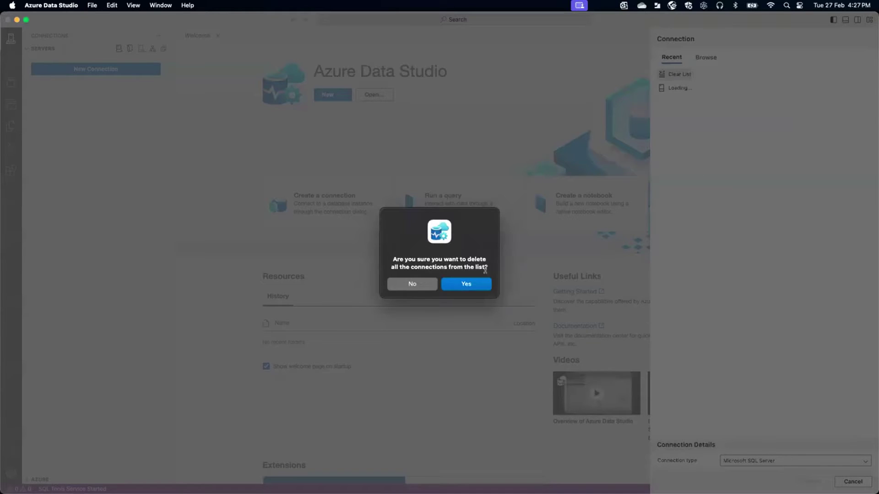
pyautogui.click(476, 283)
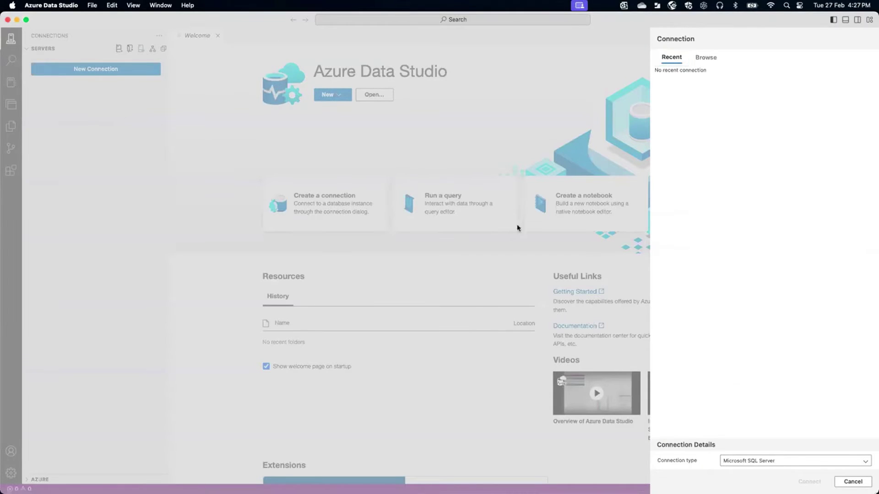
pyautogui.click(838, 482)
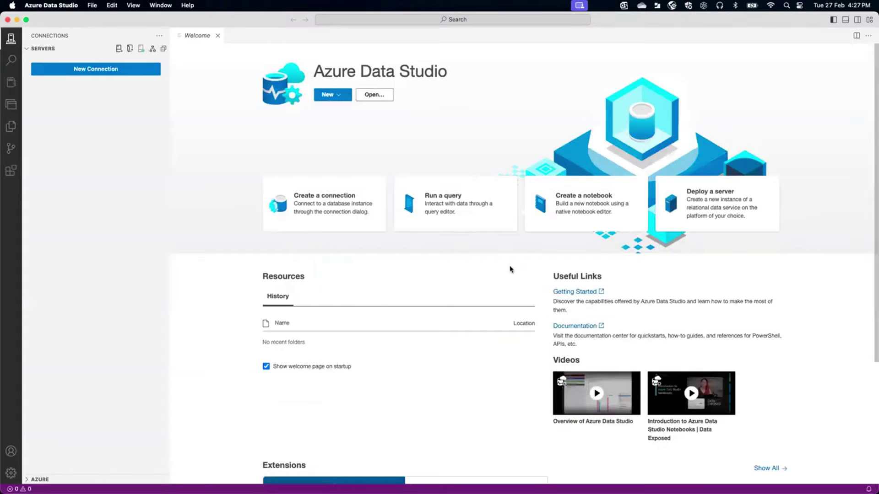
# Create a connection named 'MSSQL Vaulted Account Access' with Connect timeout set to 90 seconds.
pyautogui.click(104, 70)
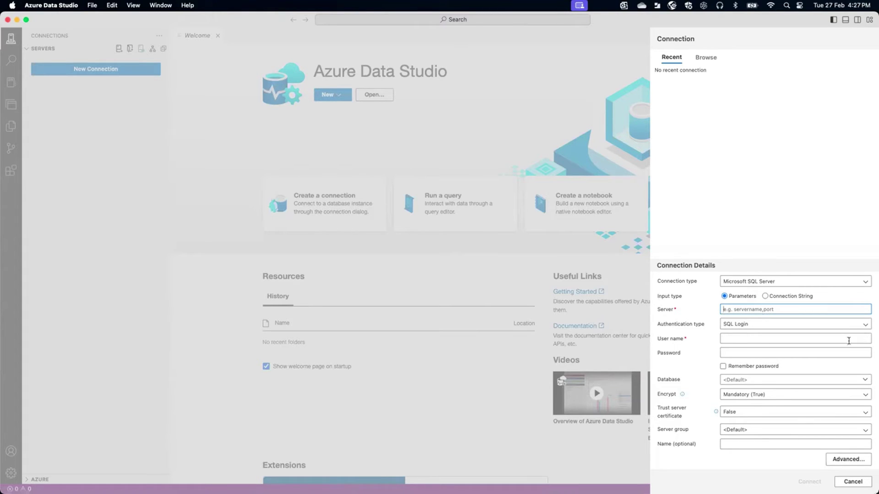
pyautogui.click(762, 444)
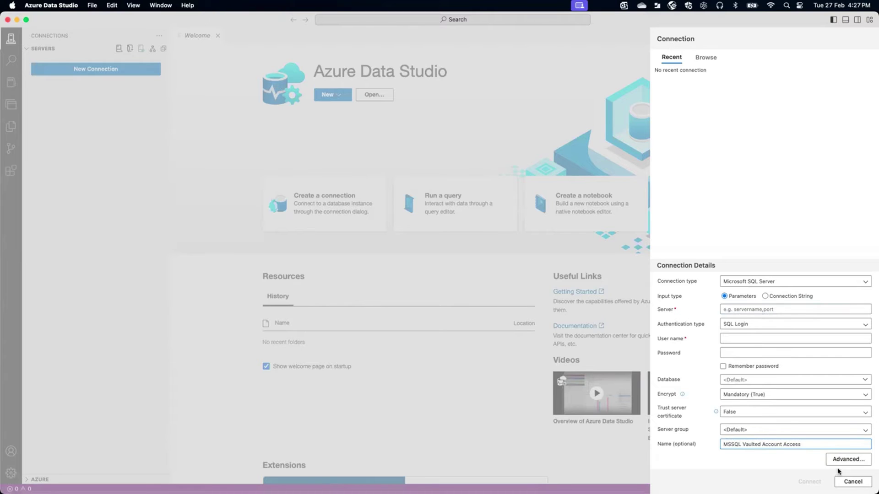
pyautogui.click(847, 459)
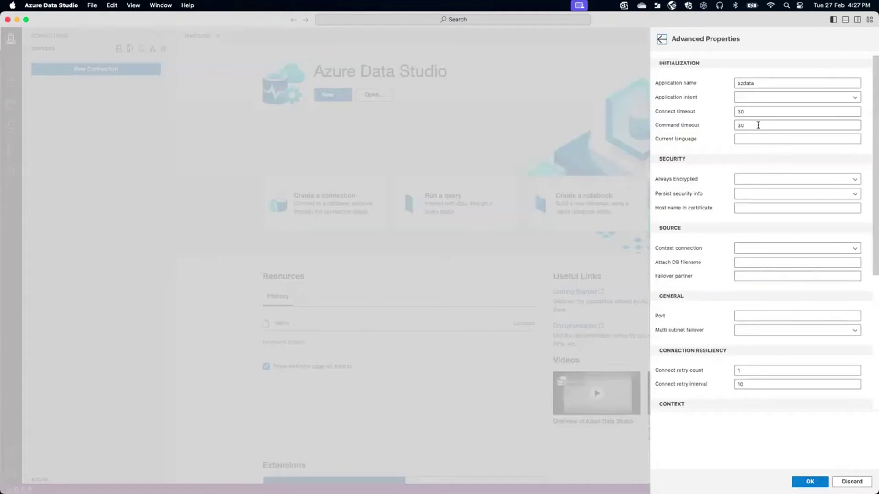
pyautogui.click(745, 111)
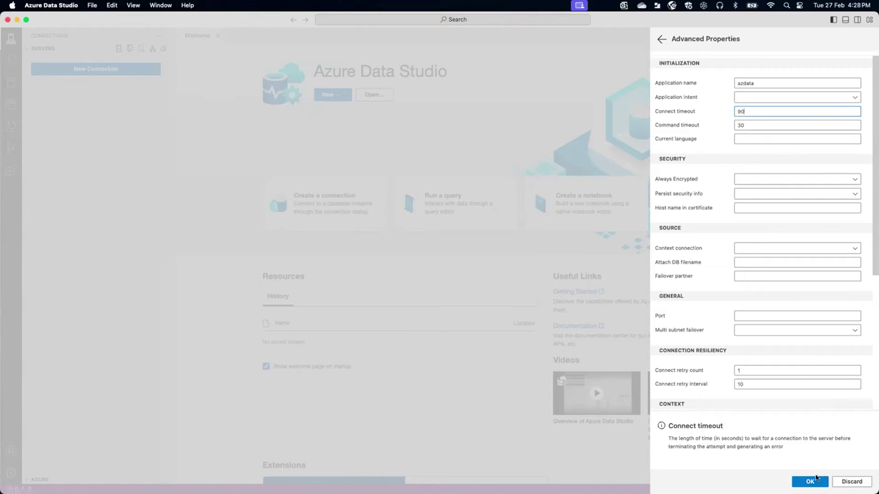
pyautogui.click(816, 479)
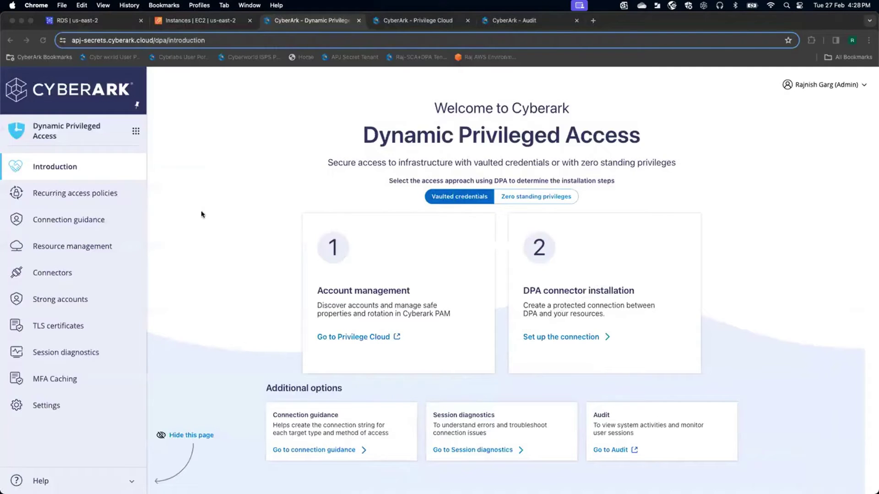
# Configure DPA connection guidance for DATABASES, Vaulted credentials, MSSQL, with target user admin.
pyautogui.click(96, 195)
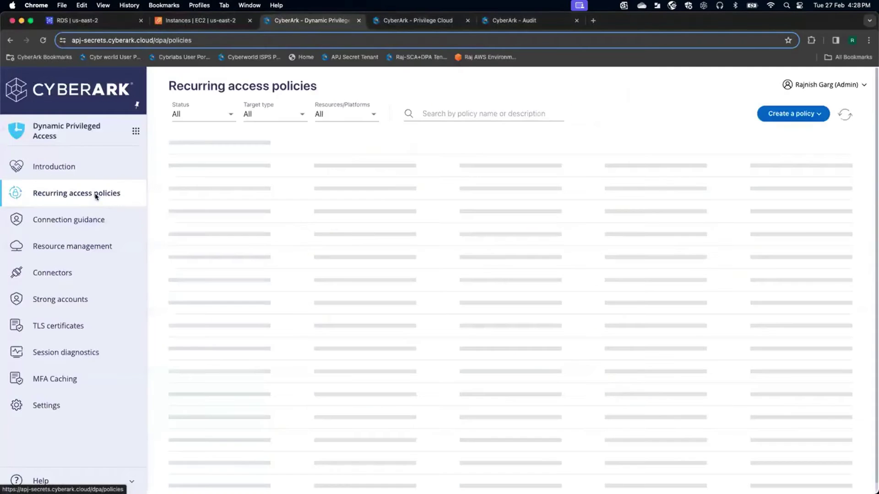
pyautogui.click(77, 224)
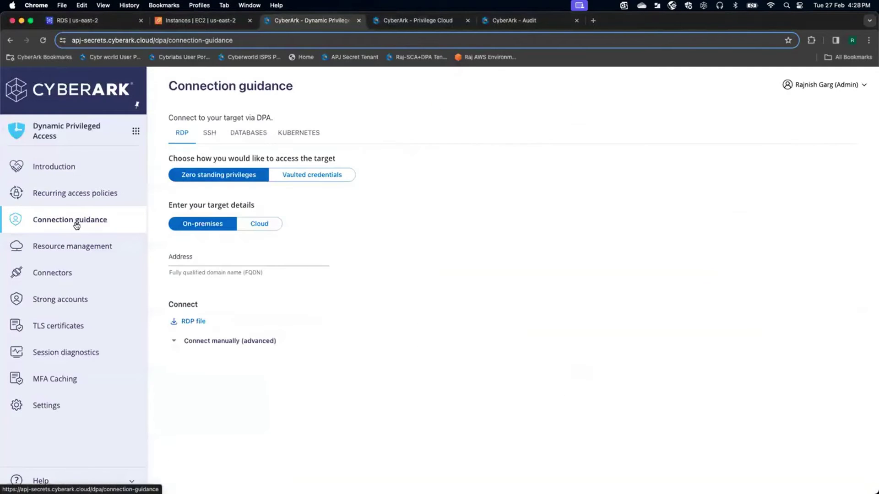
pyautogui.click(253, 135)
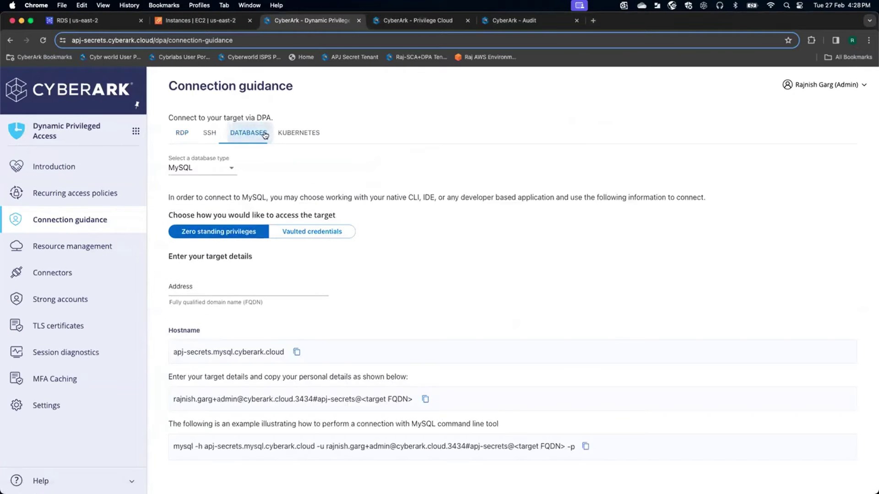
pyautogui.click(329, 238)
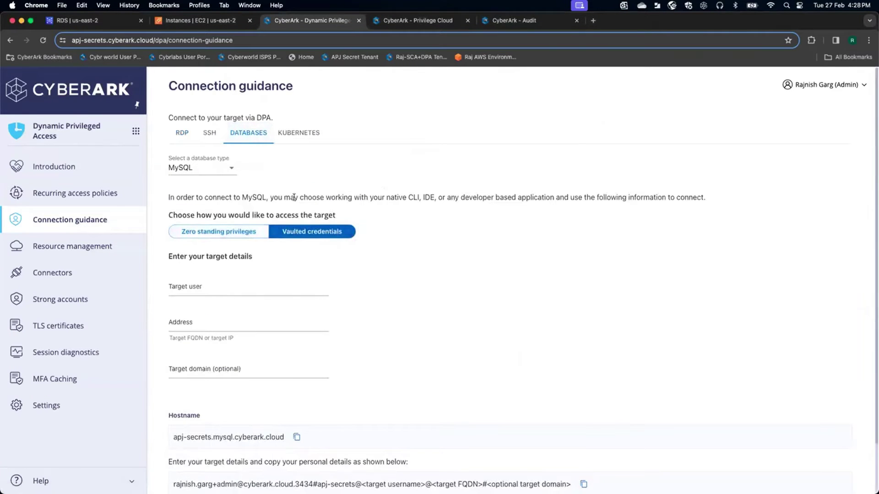
pyautogui.click(230, 169)
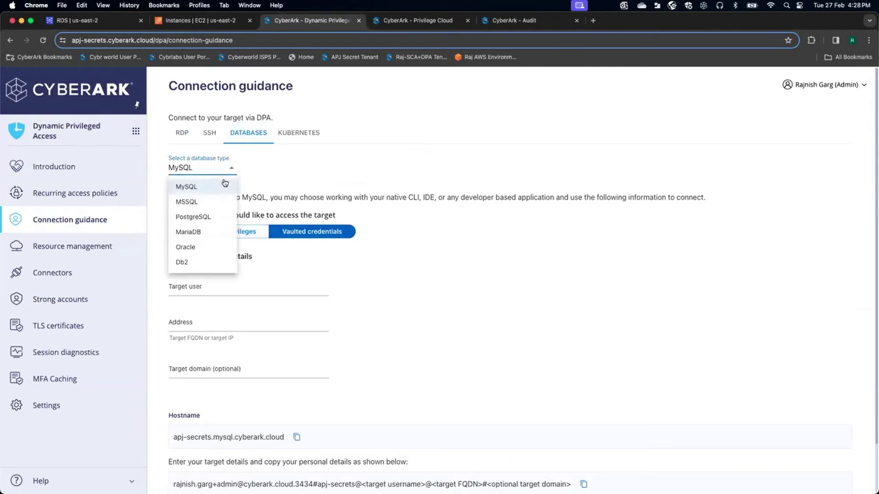
pyautogui.click(208, 202)
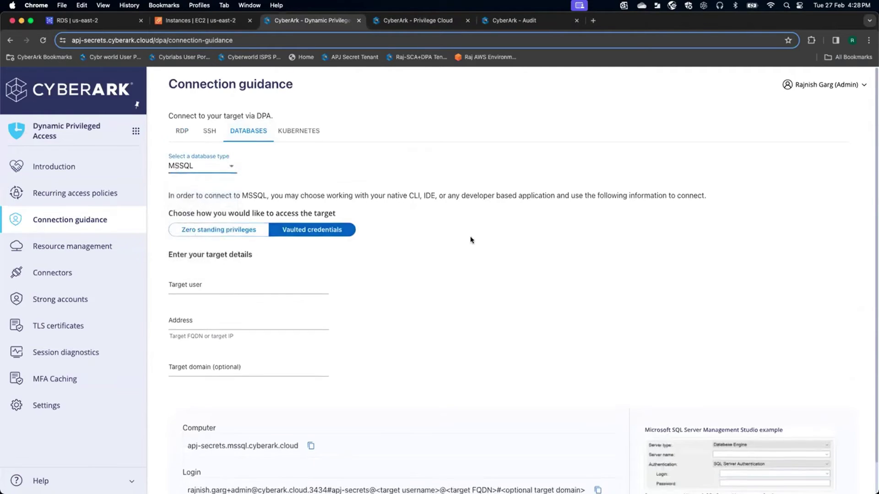
pyautogui.scroll(-1, 471, 240)
pyautogui.click(253, 256)
pyautogui.write('a')
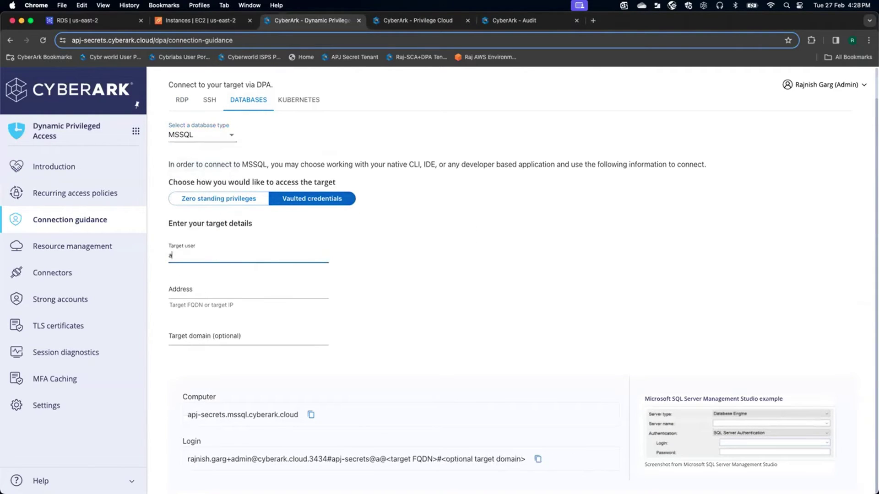
pyautogui.write('dmin')
pyautogui.click(253, 287)
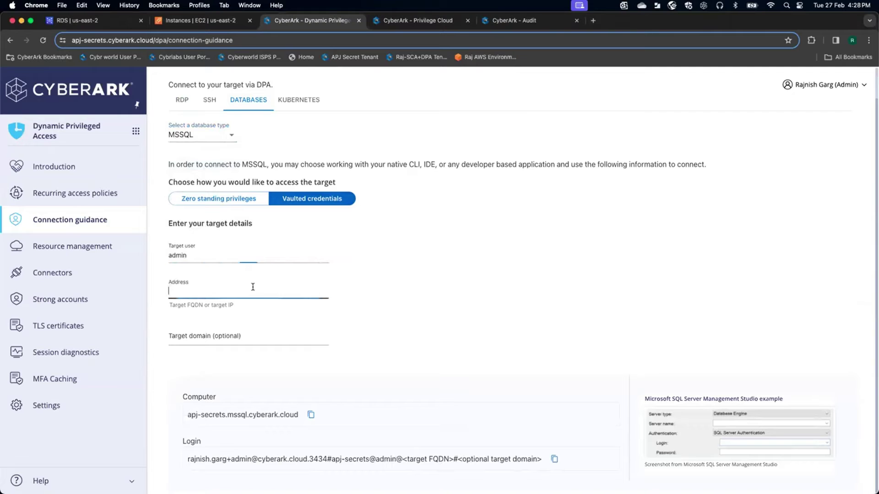
# Select the database-2 endpoint under Connectivity & security in Amazon RDS.
pyautogui.click(96, 20)
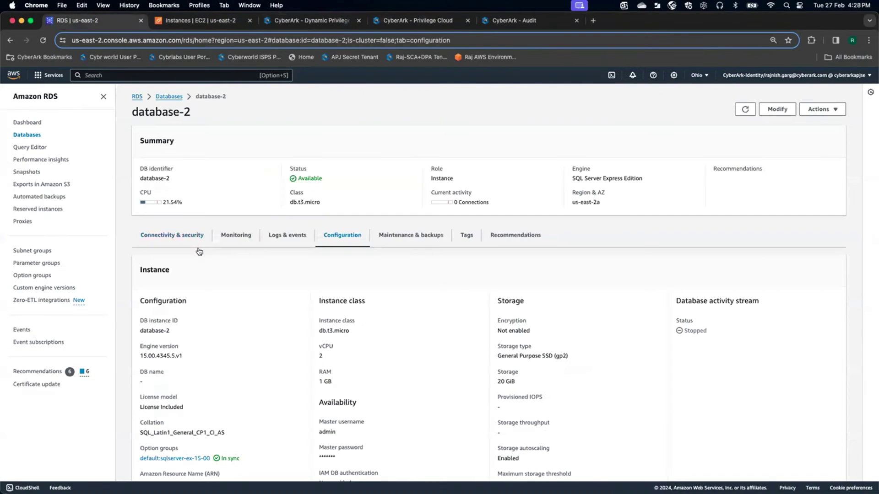
pyautogui.click(182, 235)
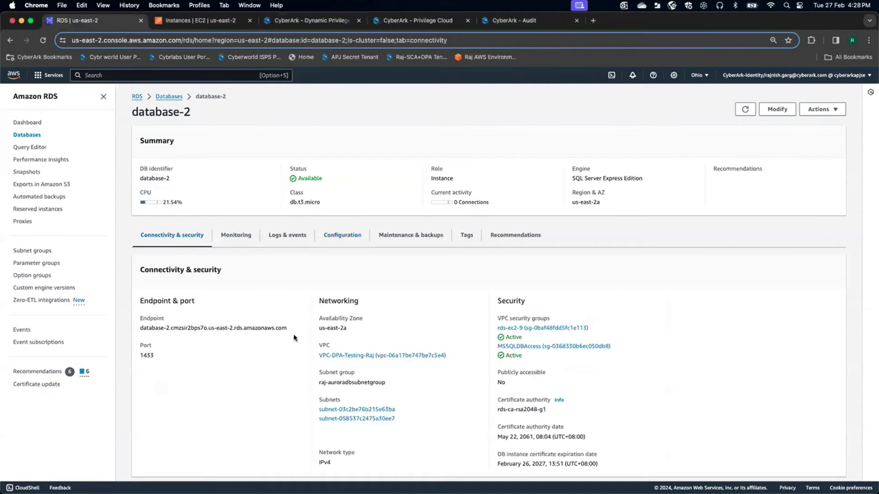
pyautogui.moveTo(287, 328); pyautogui.dragTo(137, 329)
pyautogui.press('super+c')
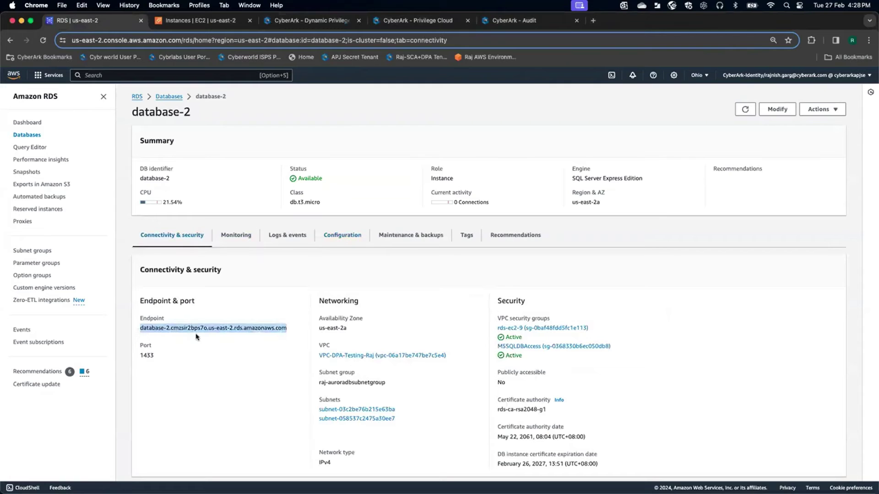
pyautogui.click(232, 19)
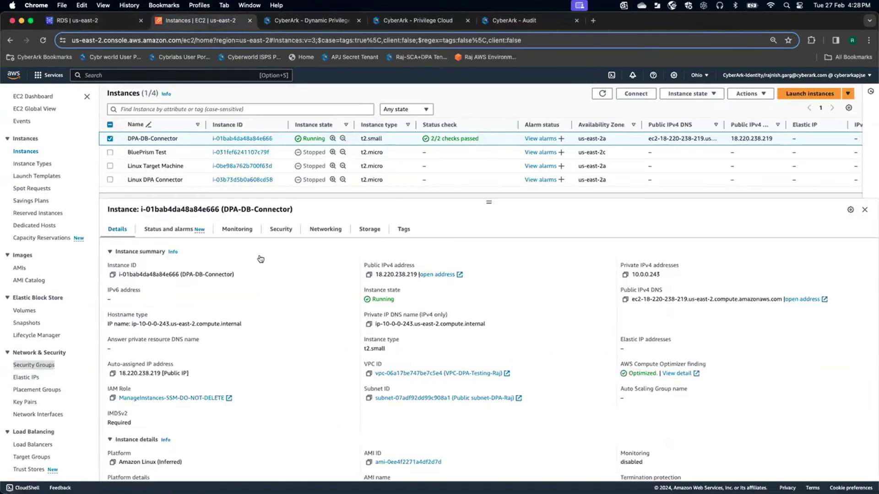
# Paste the database-2 endpoint as target Address and copy the apj-secrets.mssql.cyberark.cloud host name.
pyautogui.click(325, 21)
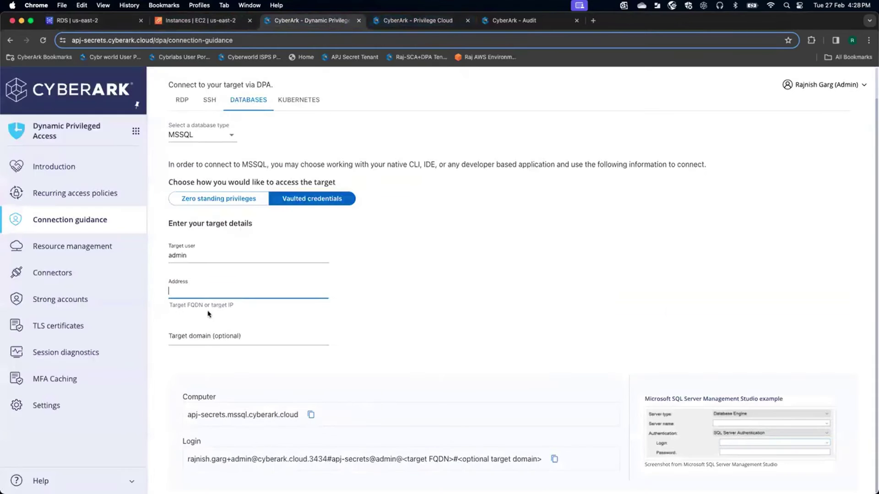
pyautogui.press('super+v')
pyautogui.click(398, 307)
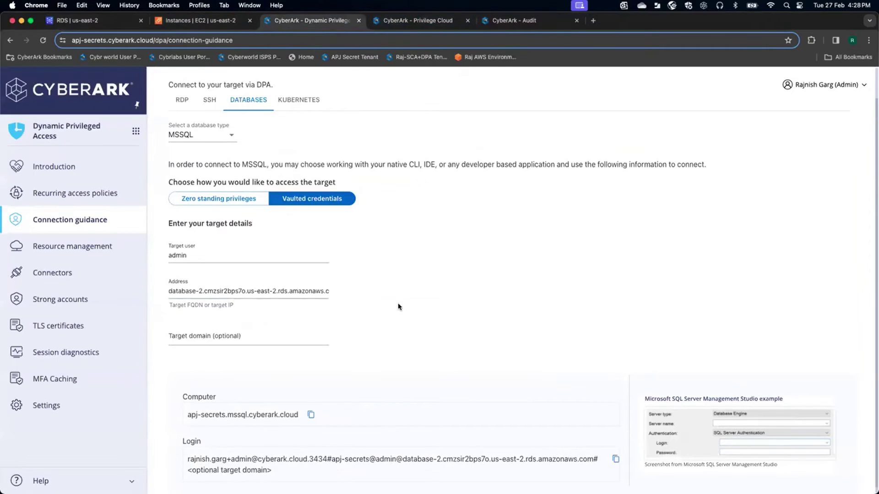
pyautogui.scroll(-1, 398, 307)
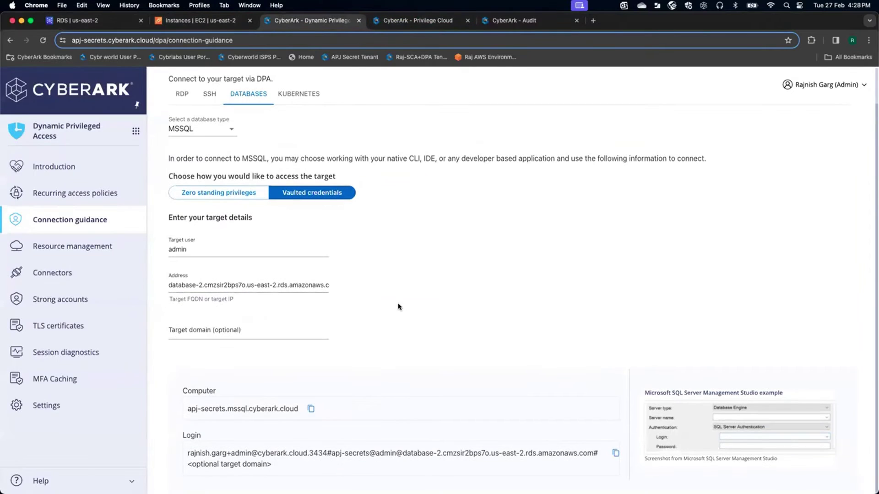
pyautogui.click(311, 410)
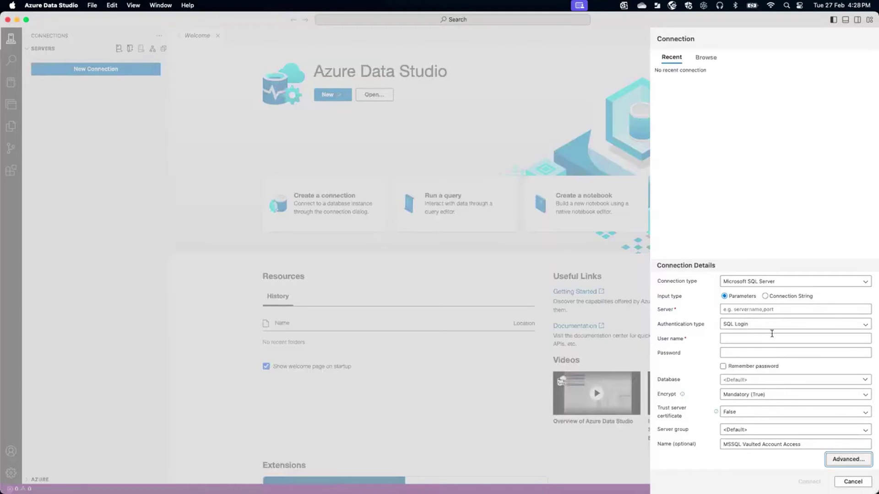
# Put apj-secrets.mssql.cyberark.cloud in Server, removing the copy mistakenly pasted into User name.
pyautogui.click(756, 338)
pyautogui.press('super+v')
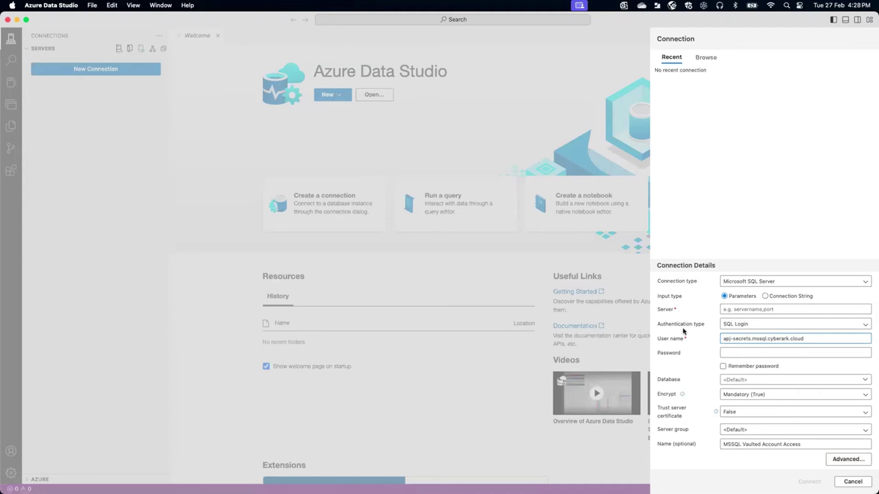
pyautogui.moveTo(805, 338); pyautogui.dragTo(683, 341)
pyautogui.press('BackSpace')
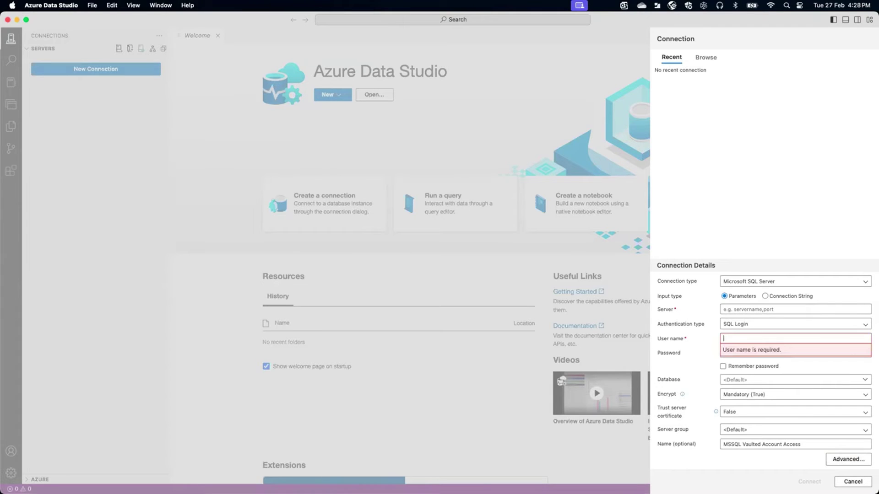
pyautogui.click(742, 310)
pyautogui.press('super+v')
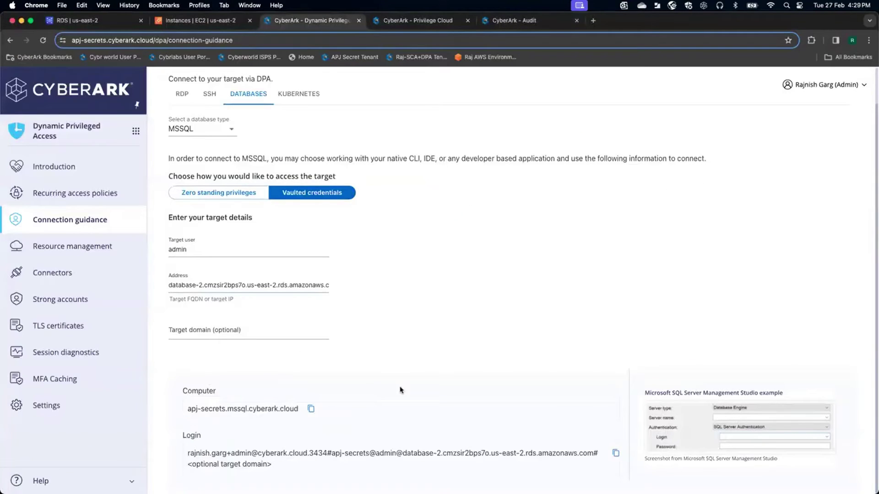
# Copy the DPA vaulted MSSQL login string and return to Azure Data Studio.
pyautogui.click(615, 454)
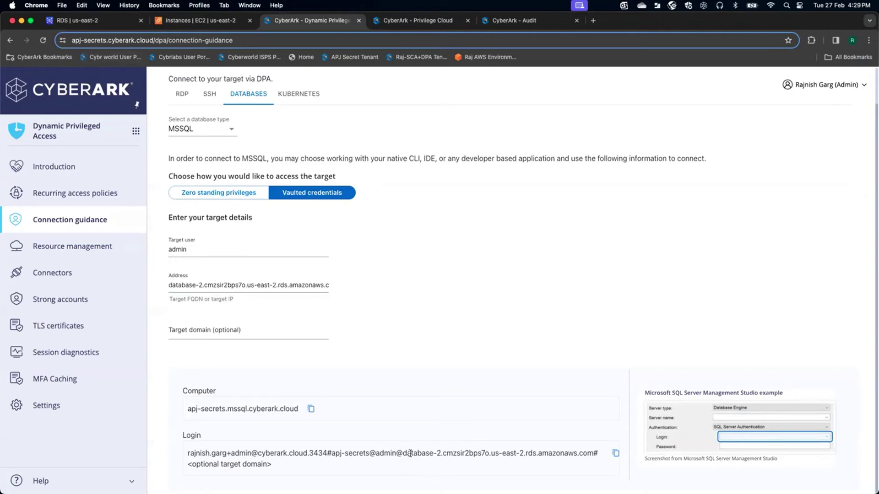
pyautogui.click(616, 453)
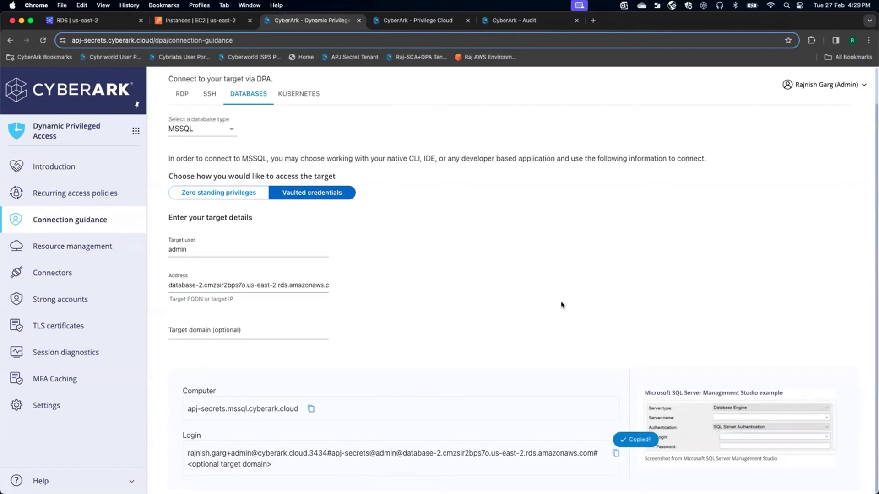
pyautogui.press('super+Tab')
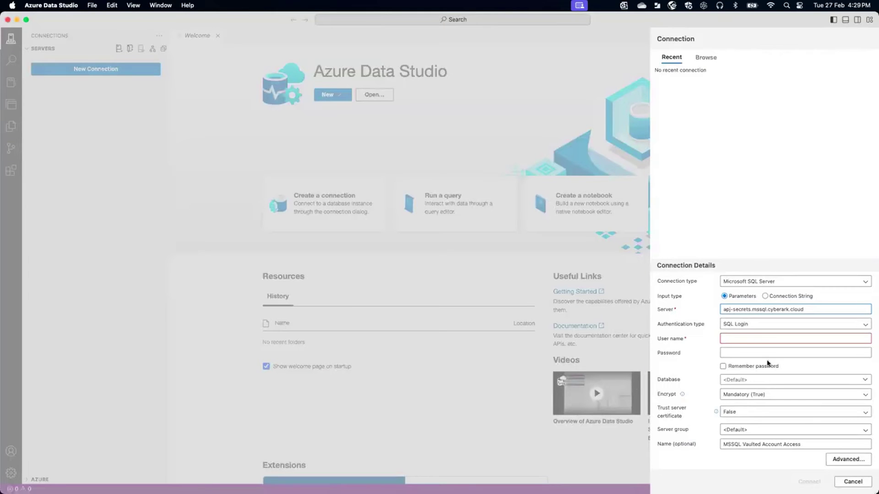
# Paste the DPA vaulted login string into the User name field.
pyautogui.click(746, 338)
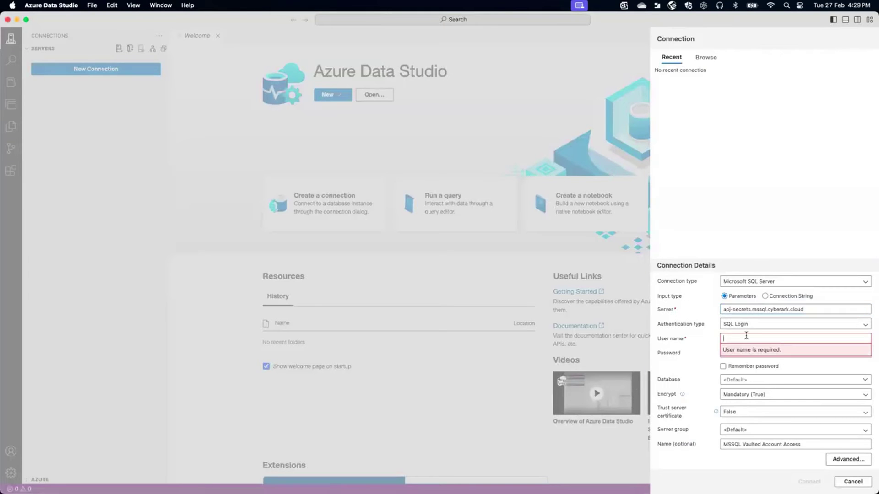
pyautogui.press('super+v')
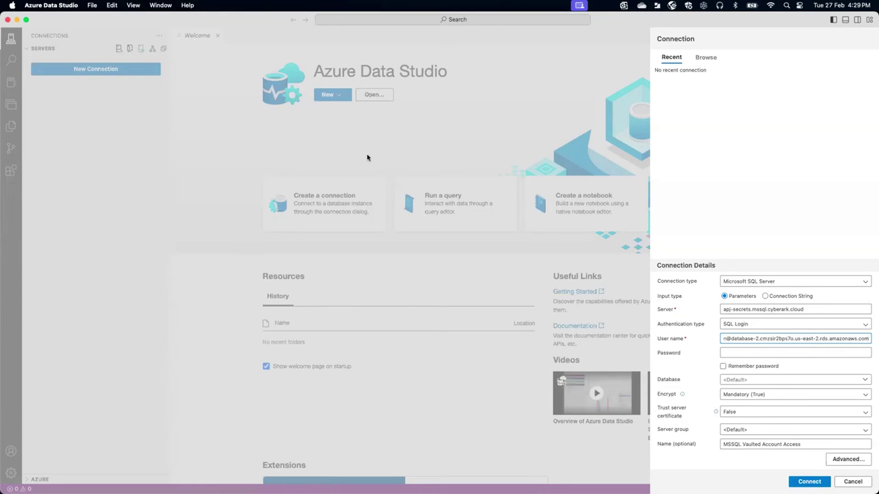
# Generate a database password on the MFA Caching page, copy it, and return to Azure Data Studio.
pyautogui.click(17, 20)
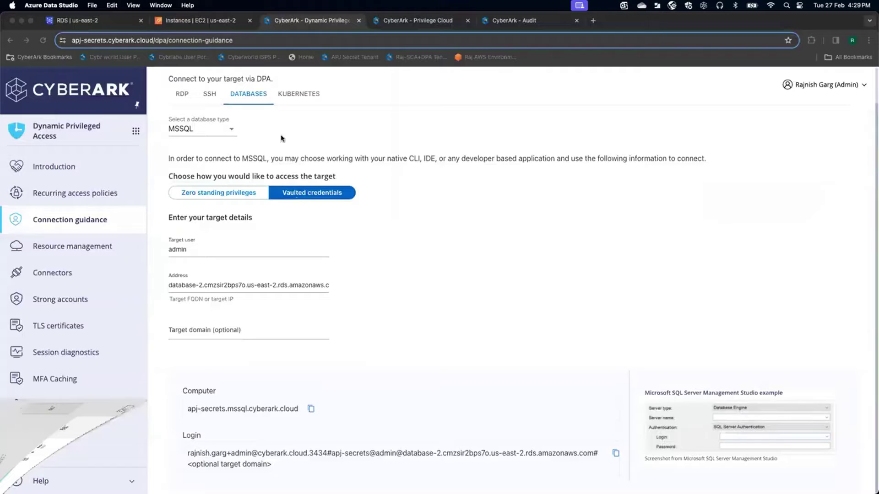
pyautogui.click(62, 380)
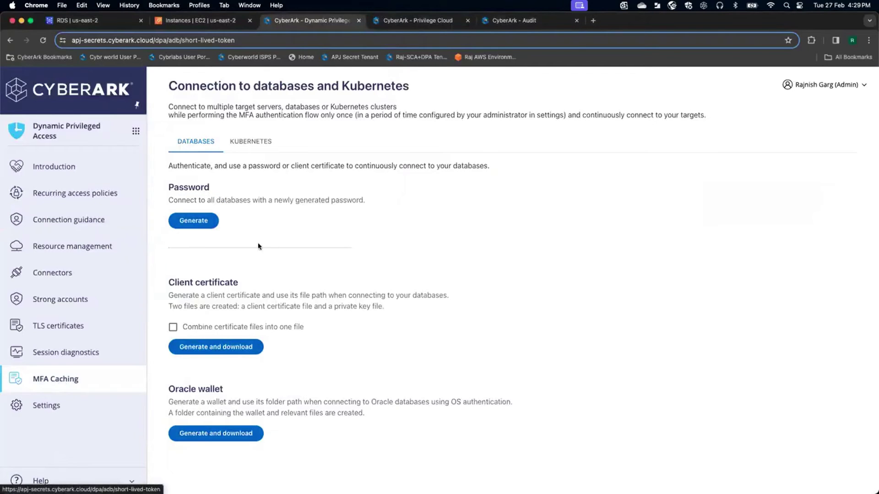
pyautogui.click(195, 221)
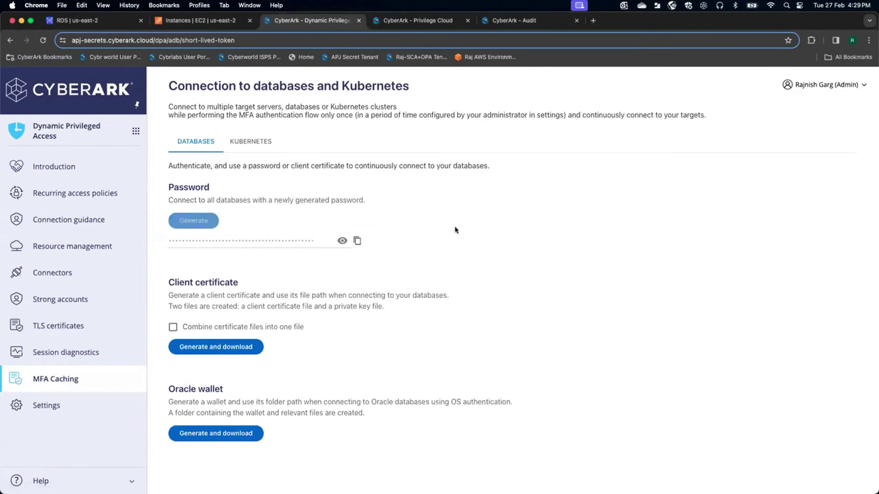
pyautogui.click(358, 243)
pyautogui.press('super+Tab')
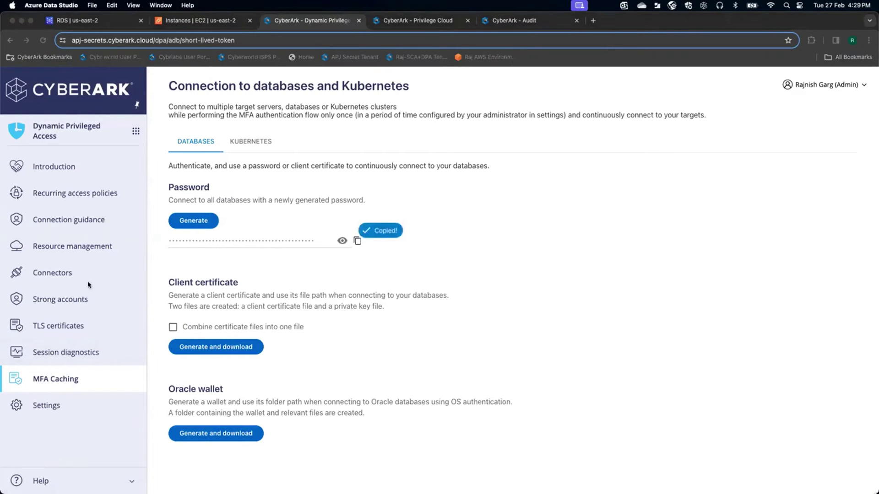
# Paste the generated password and connect to apj-secrets.mssql.cyberark.cloud.
pyautogui.click(739, 353)
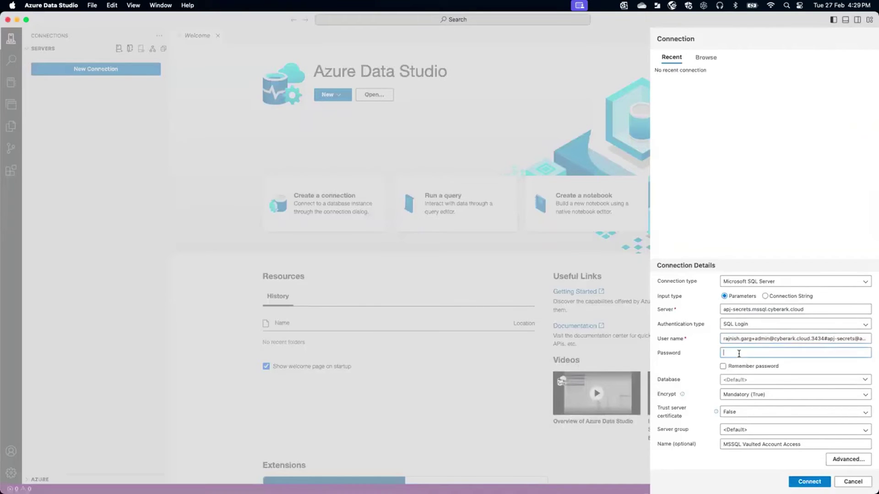
pyautogui.press('super+v')
pyautogui.click(809, 482)
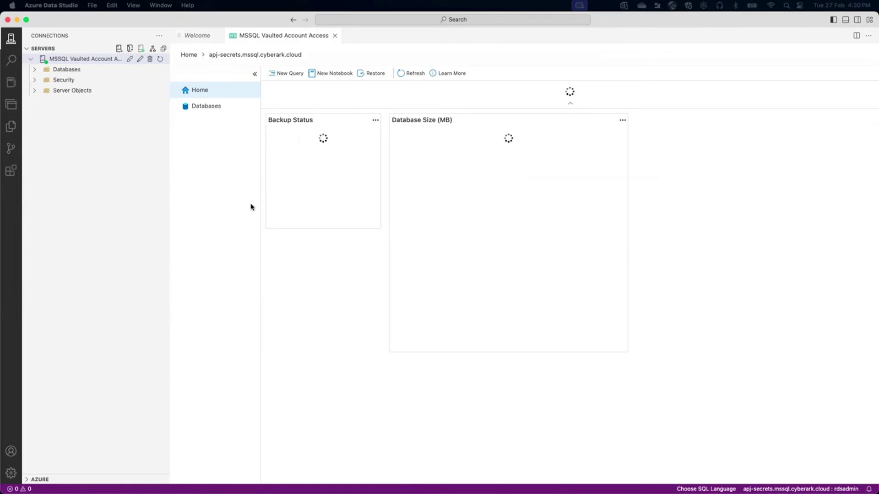
# Expand Databases and rdsadmin to reveal its Tables and Views folders, then bring up its actions menu.
pyautogui.click(207, 107)
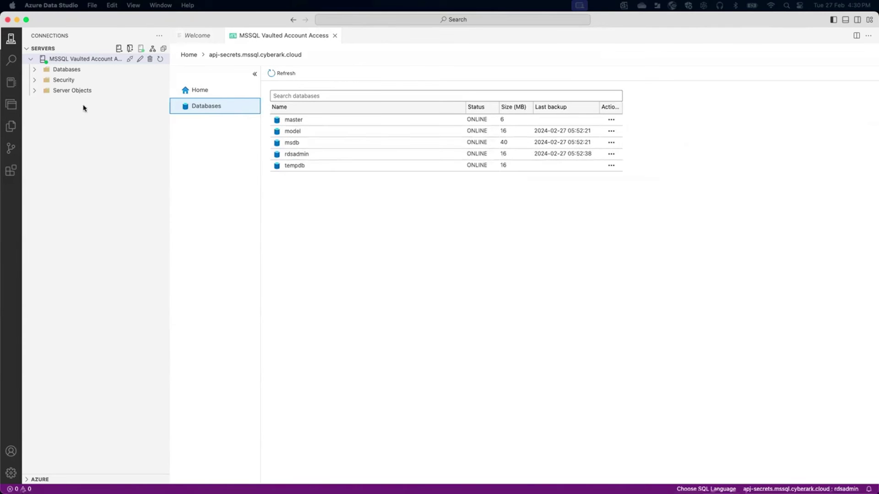
pyautogui.click(36, 72)
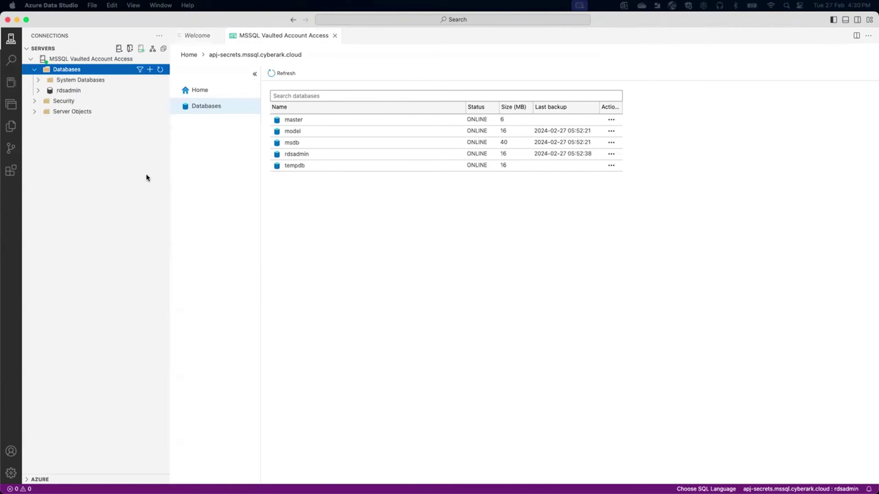
pyautogui.click(121, 92)
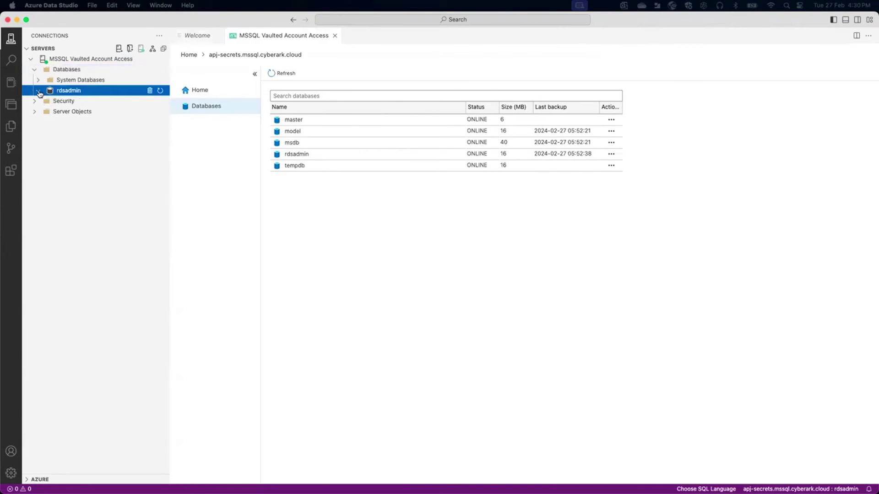
pyautogui.rightClick(98, 92)
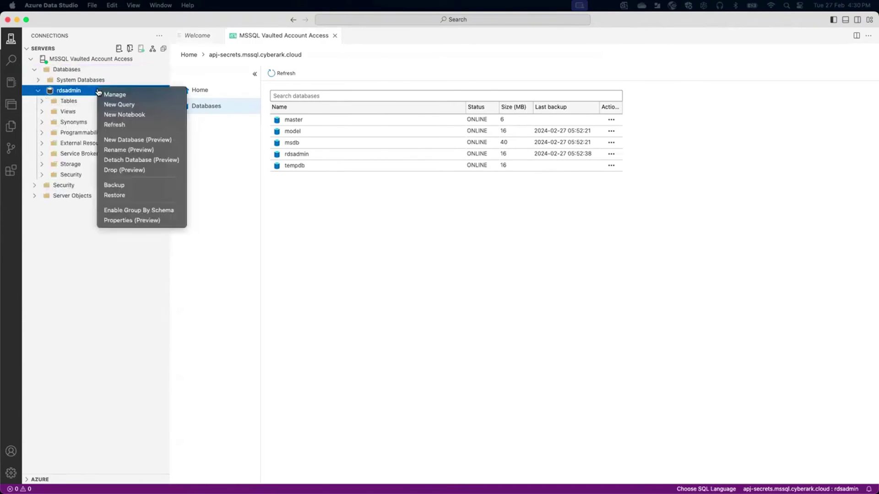
# Open a new query on rdsadmin, paste and run SELECT SUSER_SNAME() returning admin, then close the editor.
pyautogui.click(133, 106)
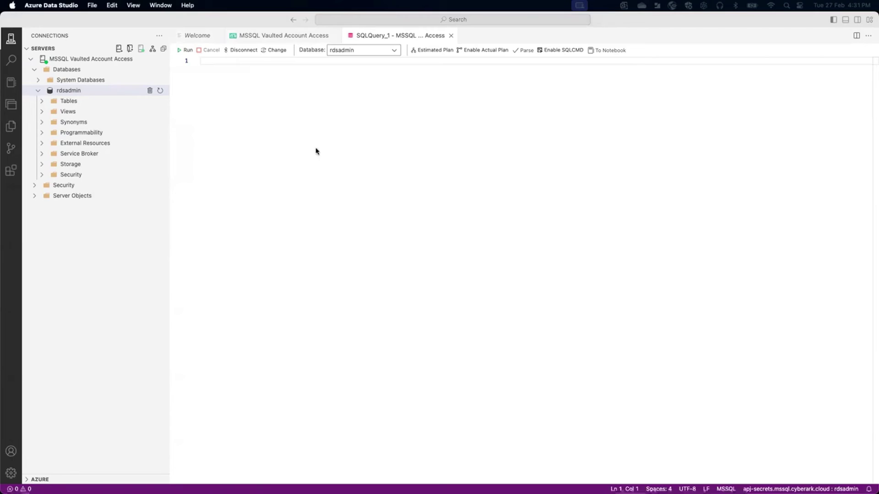
pyautogui.click(259, 76)
pyautogui.press('super+v')
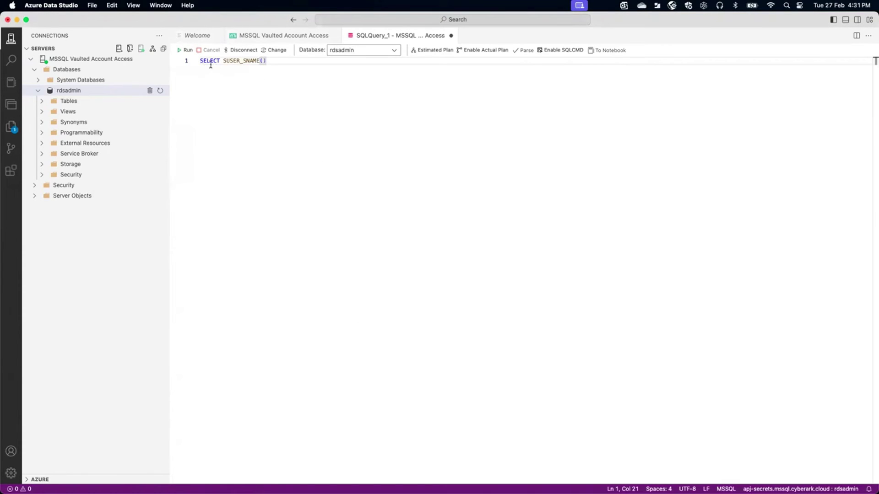
pyautogui.click(185, 50)
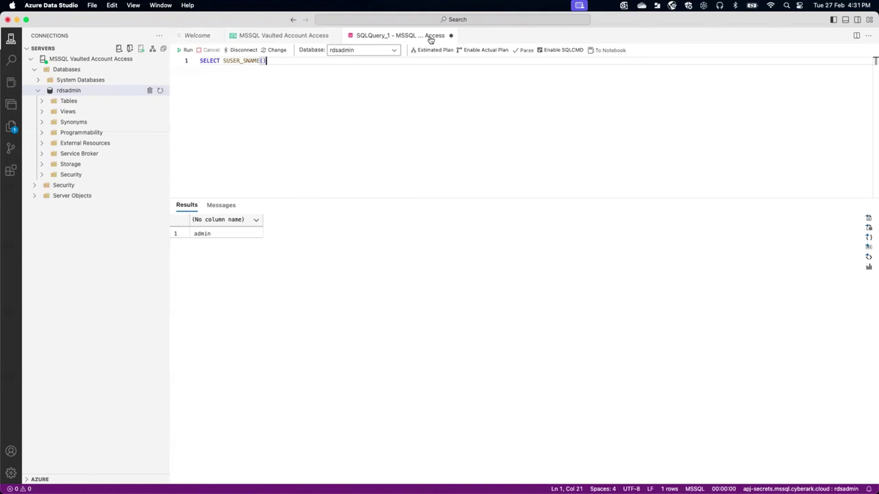
pyautogui.click(451, 36)
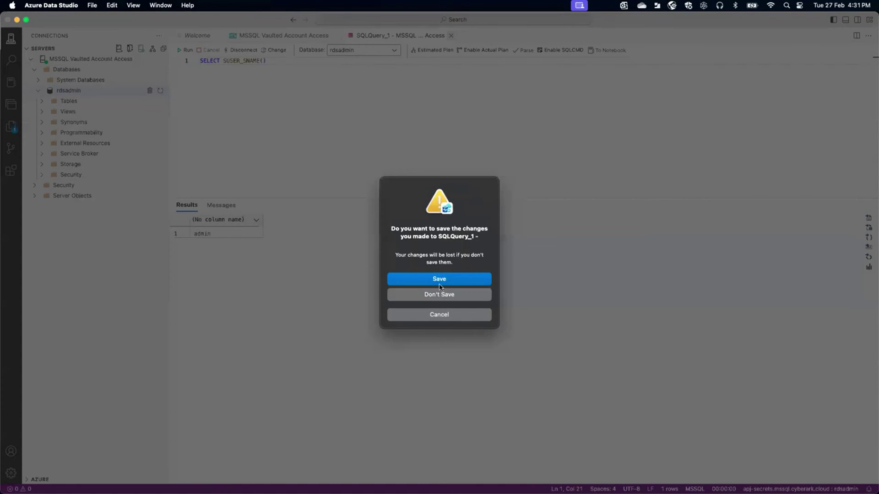
# Discard SQLQuery_1, close the dashboard, disconnect the MSSQL server and close the Azure Data Studio window.
pyautogui.click(439, 295)
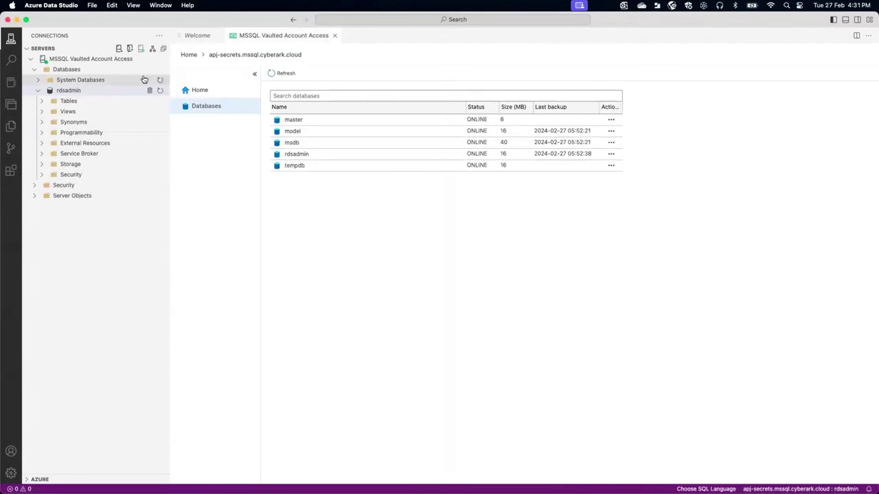
pyautogui.click(335, 36)
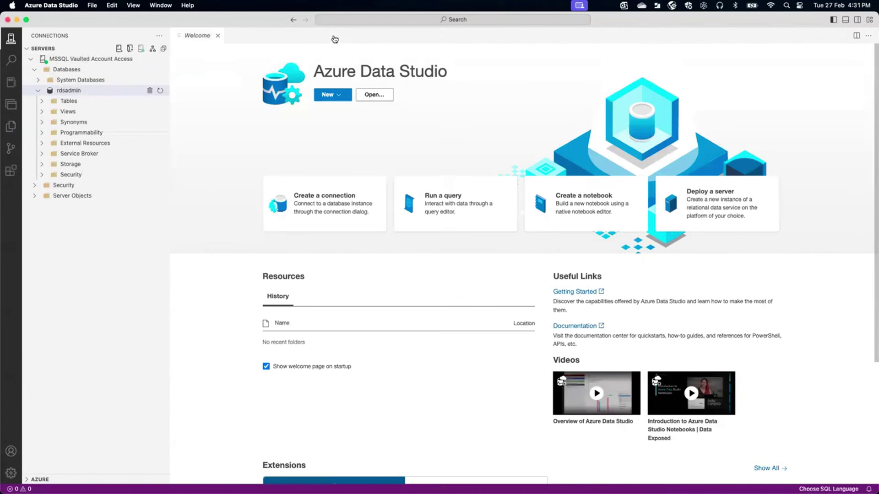
pyautogui.click(83, 60)
pyautogui.rightClick(84, 60)
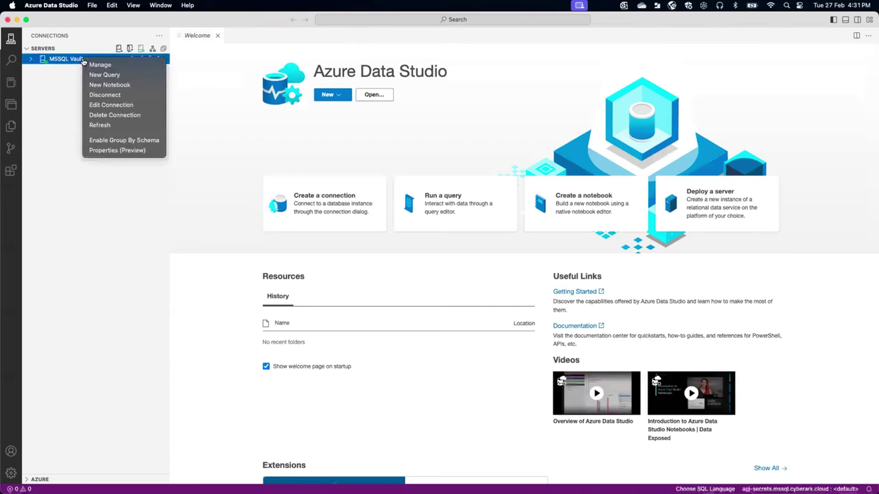
pyautogui.click(109, 94)
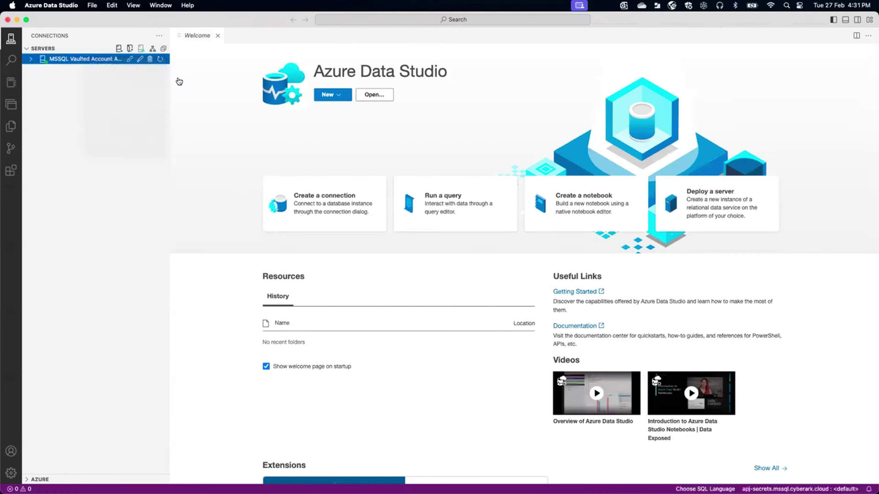
pyautogui.click(92, 5)
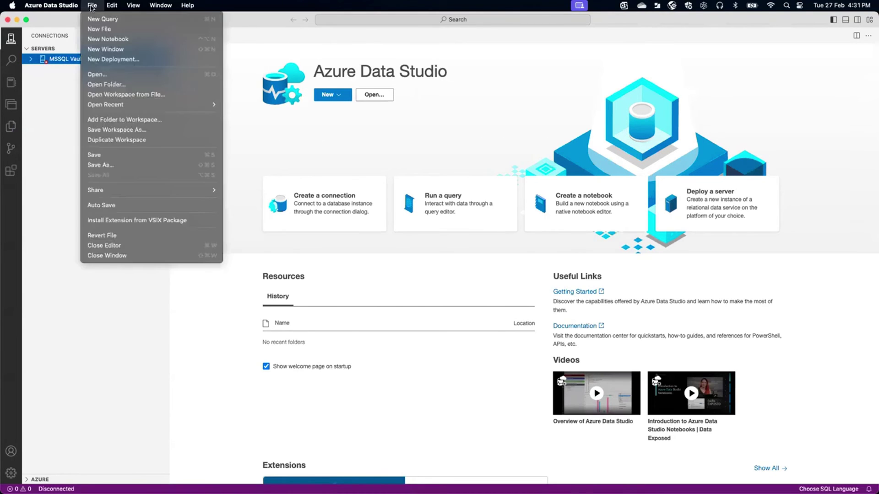
pyautogui.click(115, 256)
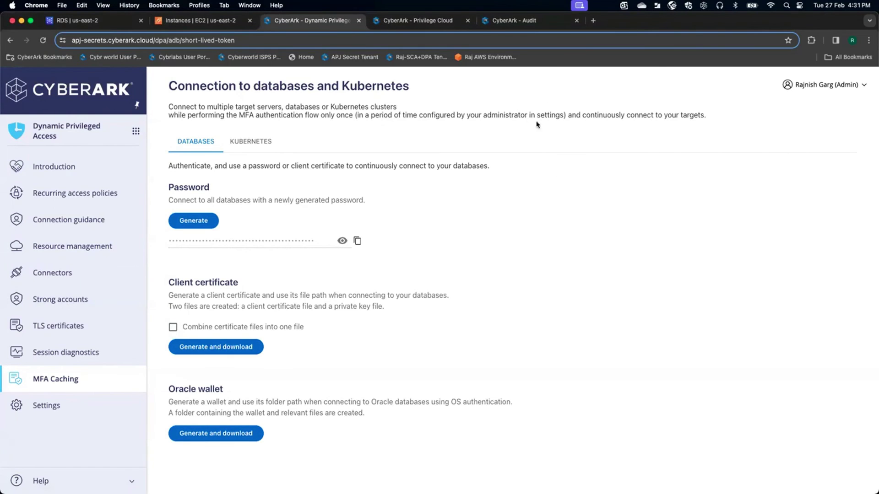
# Reload and refresh CyberArk Audit session monitoring to list 20 sessions, then open the 04:31 PM session's details.
pyautogui.click(526, 21)
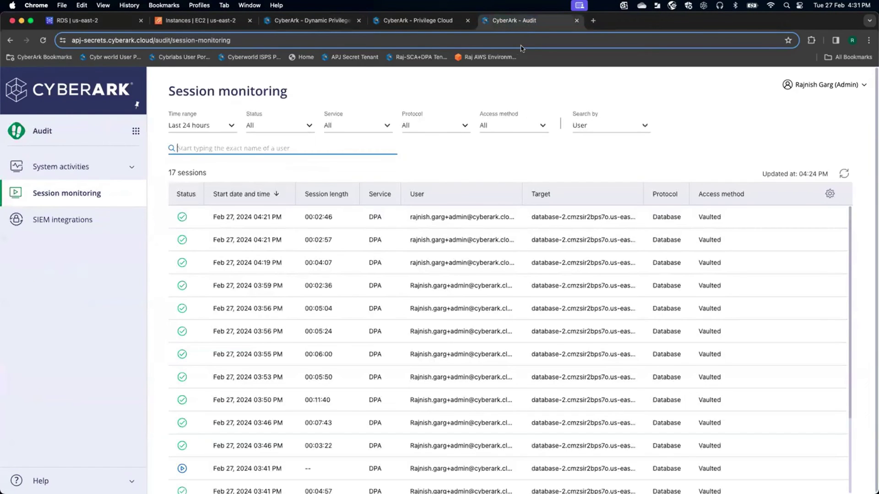
pyautogui.click(489, 38)
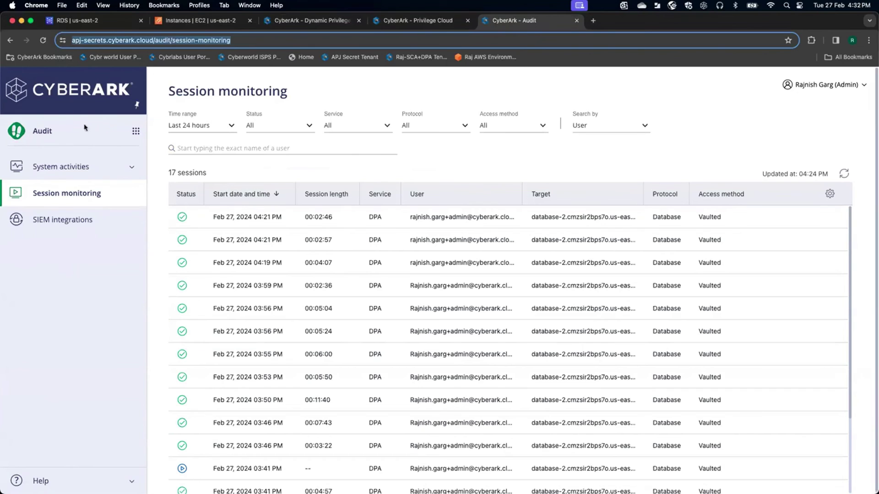
pyautogui.press('Return')
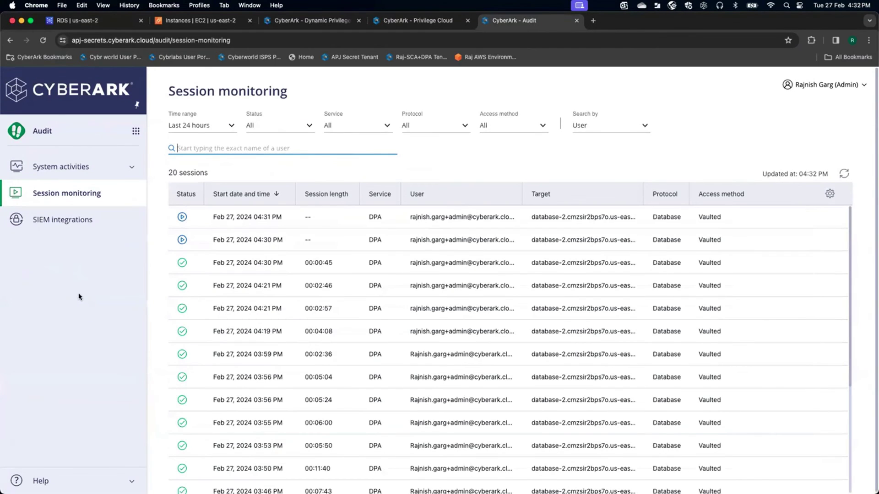
pyautogui.click(844, 176)
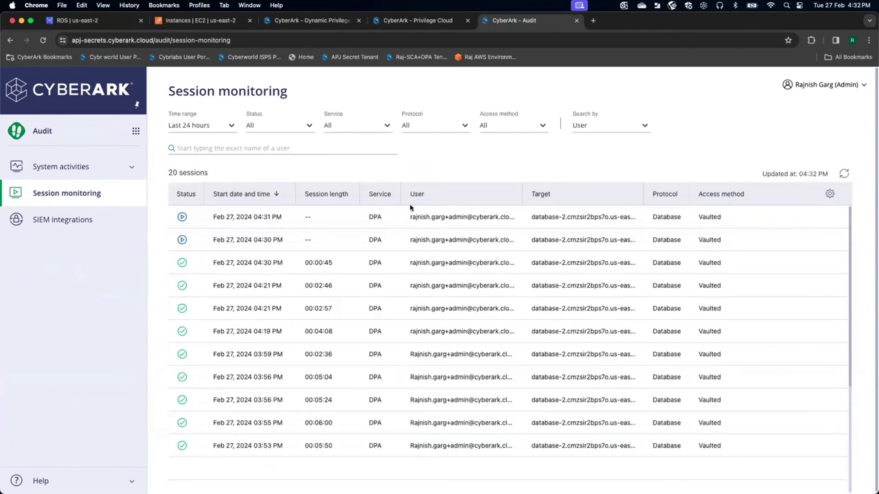
pyautogui.click(340, 220)
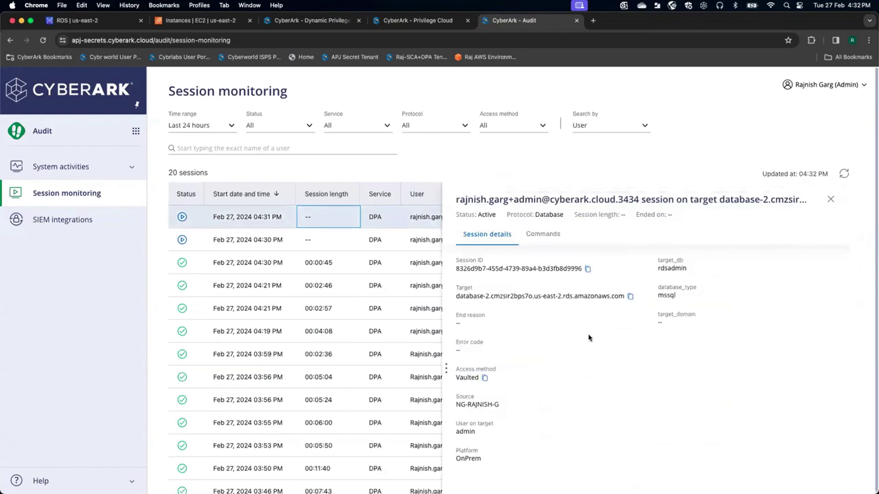
# Scroll through the 04:31 PM session's Commands tab, then open the 04:30 PM session's details.
pyautogui.click(545, 235)
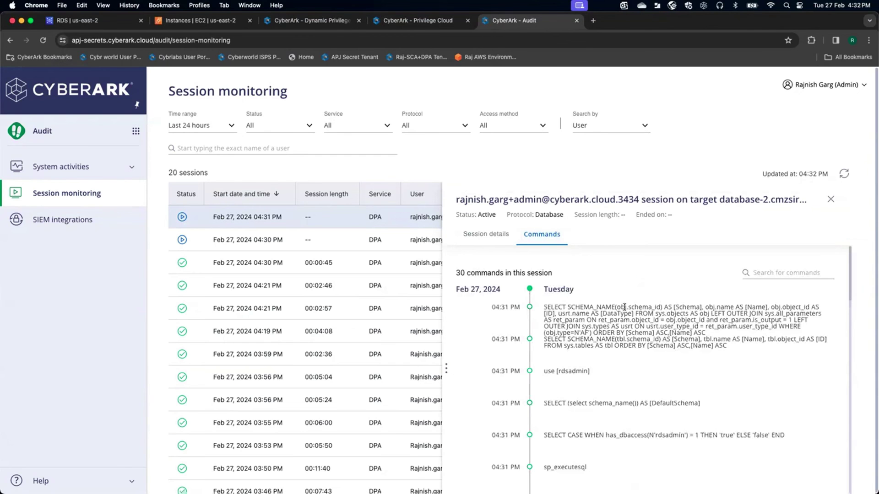
pyautogui.scroll(-4, 624, 307)
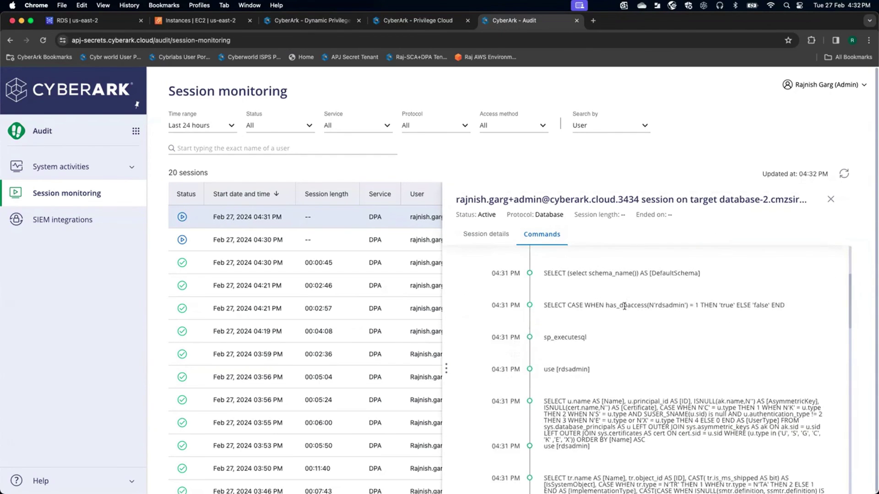
pyautogui.scroll(3, 624, 306)
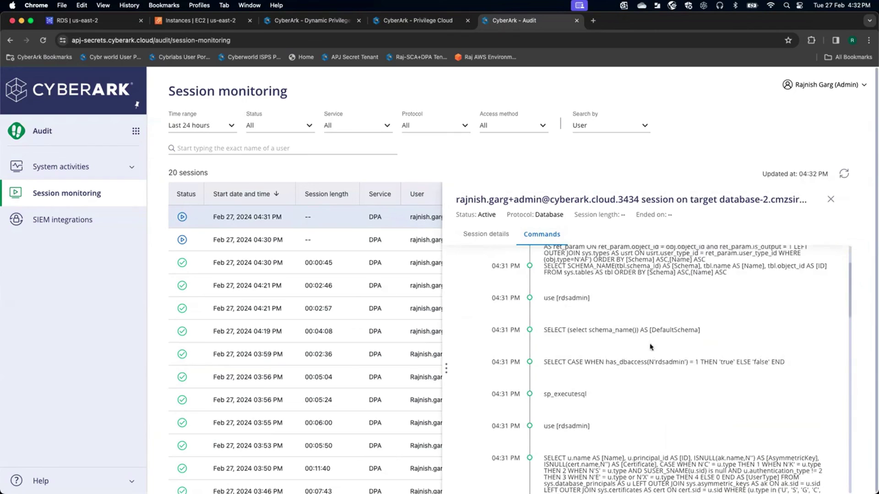
pyautogui.scroll(4, 650, 347)
pyautogui.scroll(-10, 650, 345)
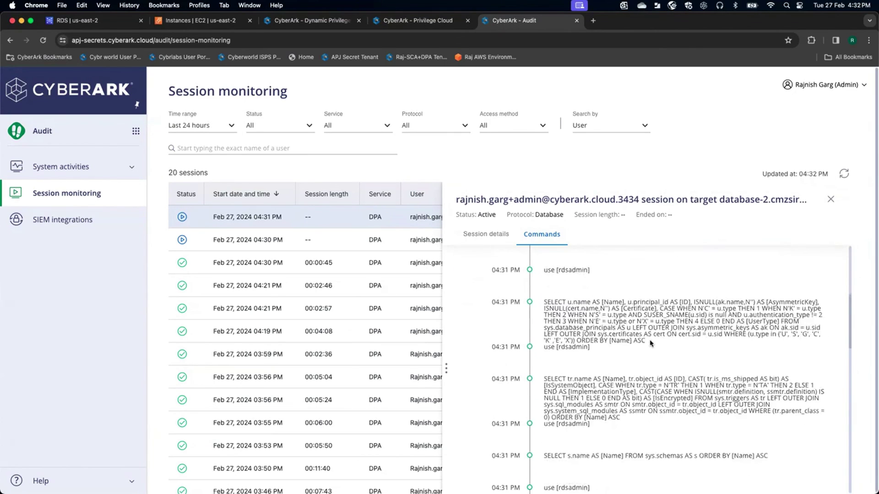
pyautogui.scroll(-4, 650, 343)
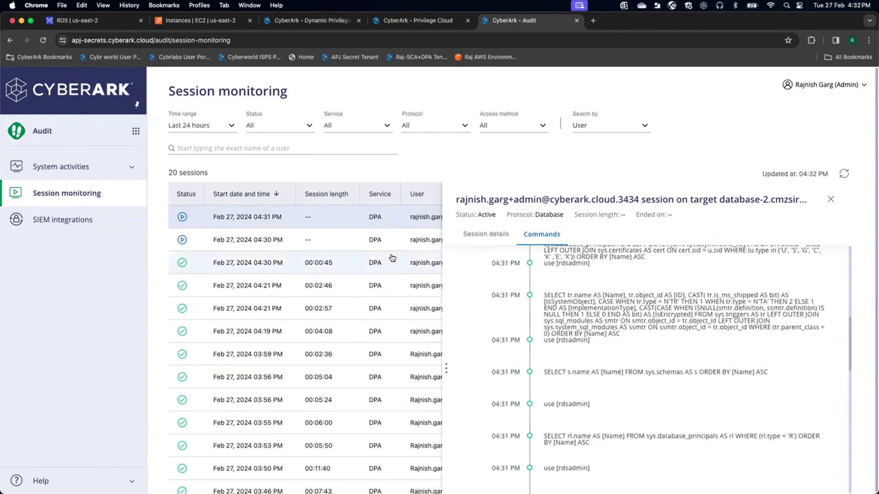
pyautogui.click(343, 241)
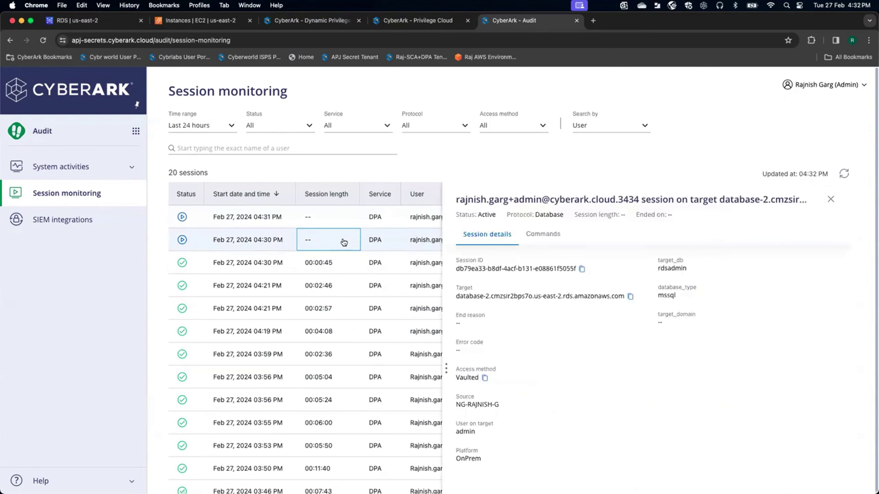
# Show the 04:30 PM session's 62 commands and highlight the first entry, SELECT SUSER_SNAME().
pyautogui.click(543, 234)
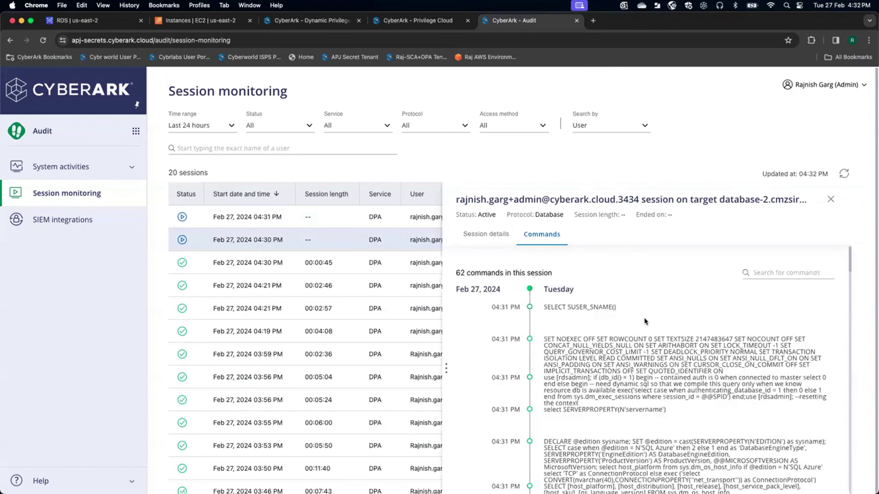
pyautogui.moveTo(617, 308); pyautogui.dragTo(551, 306)
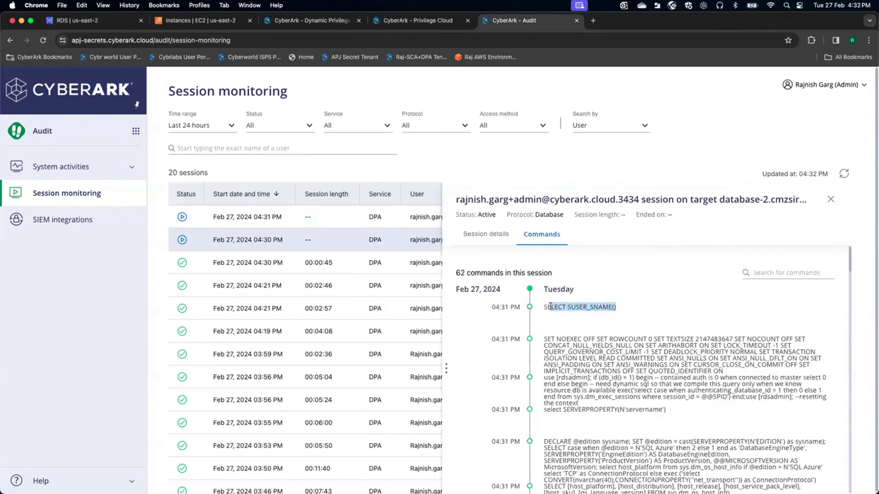
pyautogui.click(639, 308)
pyautogui.moveTo(607, 309); pyautogui.dragTo(544, 308)
pyautogui.click(634, 316)
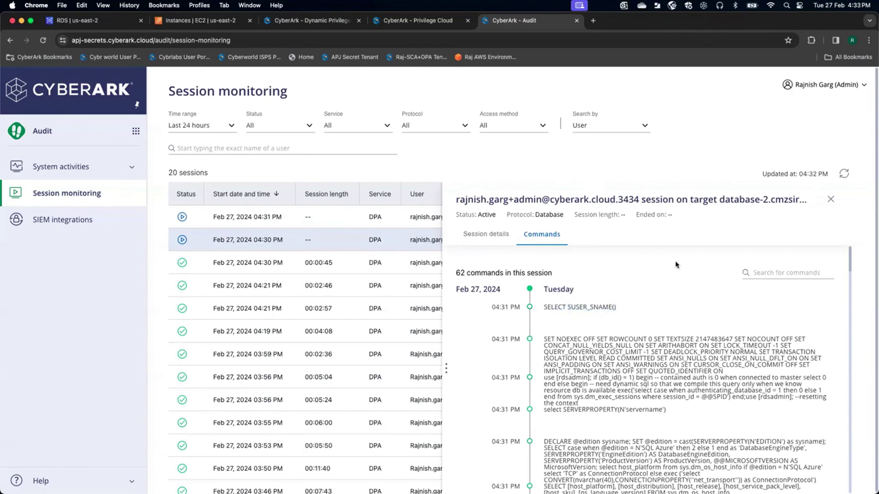